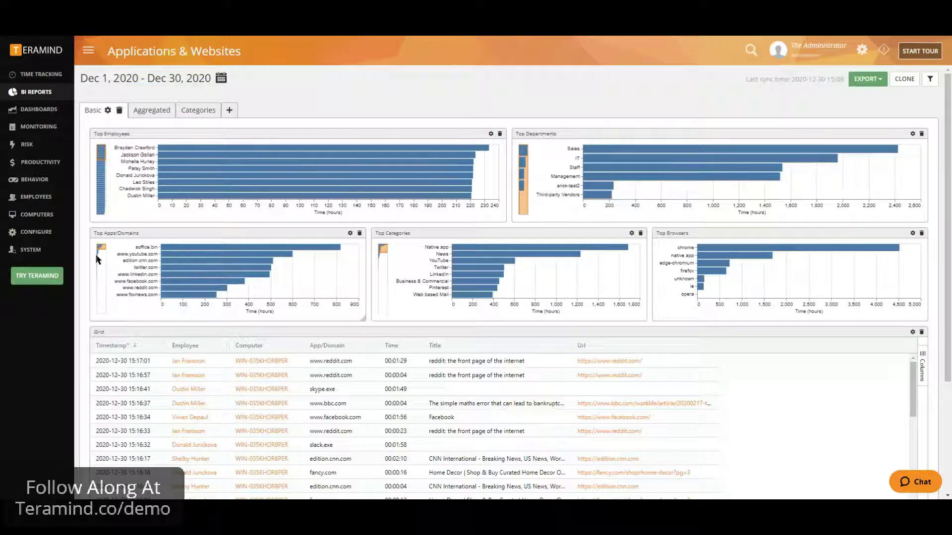
Step: Filter the Applications & Websites report to News using the Top Categories chart's News bar
{"action": "left_click_drag", "start_coordinate": [102, 247], "coordinate": [99, 254]}
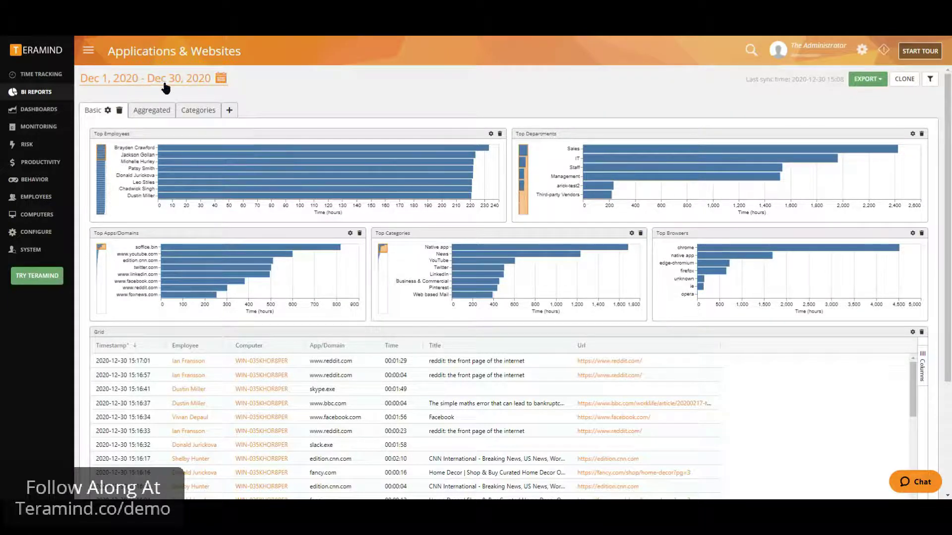
{"action": "mouse_move", "coordinate": [485, 255]}
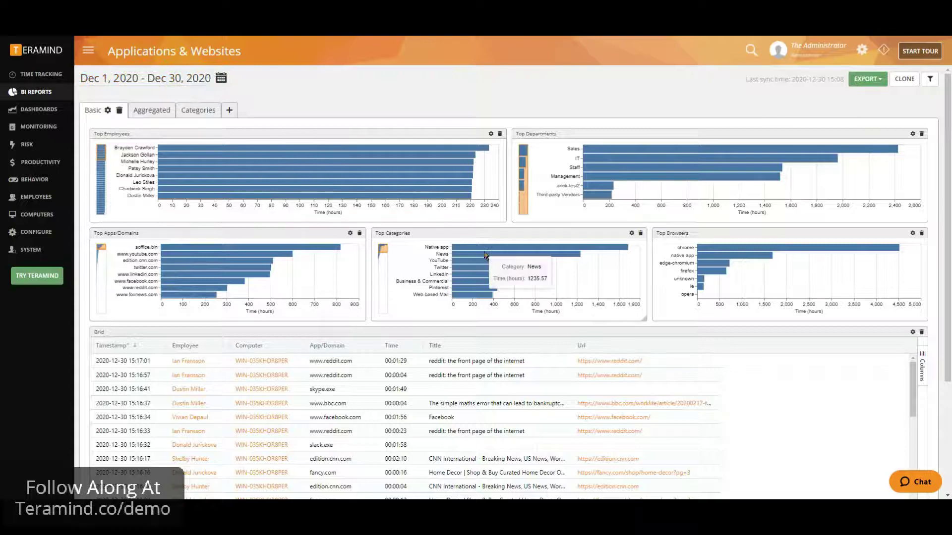
{"action": "left_click", "coordinate": [484, 254]}
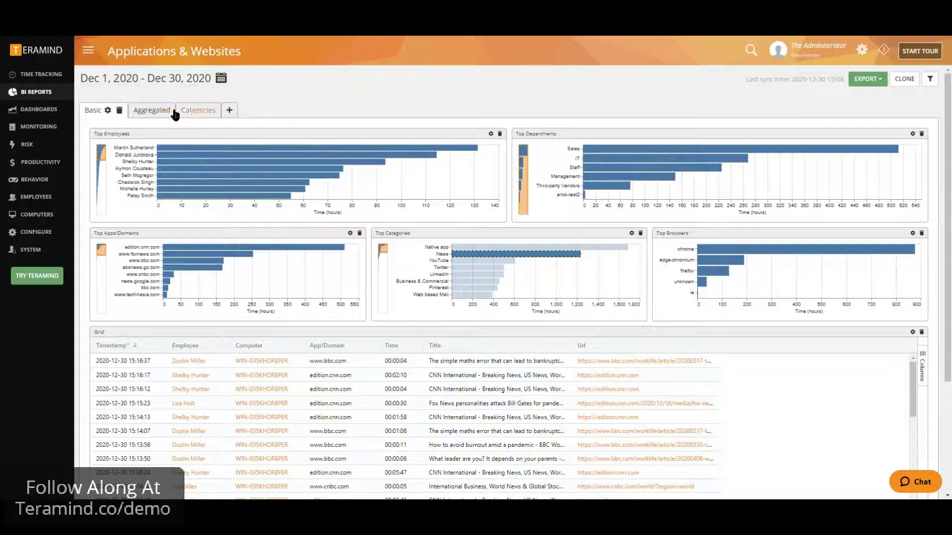
Step: Compare the Aggregated, Categories and Basic views of the News-filtered report
{"action": "left_click", "coordinate": [149, 110]}
{"action": "left_click", "coordinate": [199, 111]}
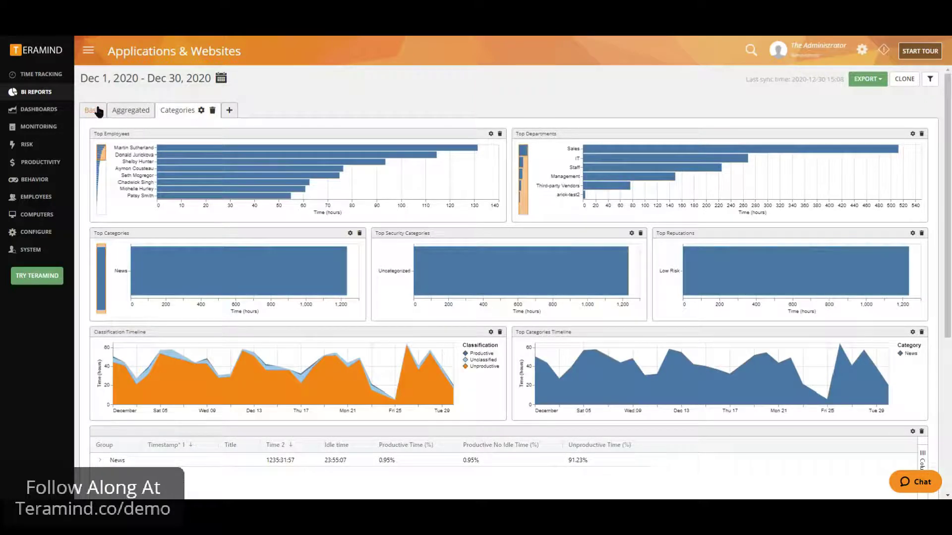
{"action": "left_click", "coordinate": [98, 110]}
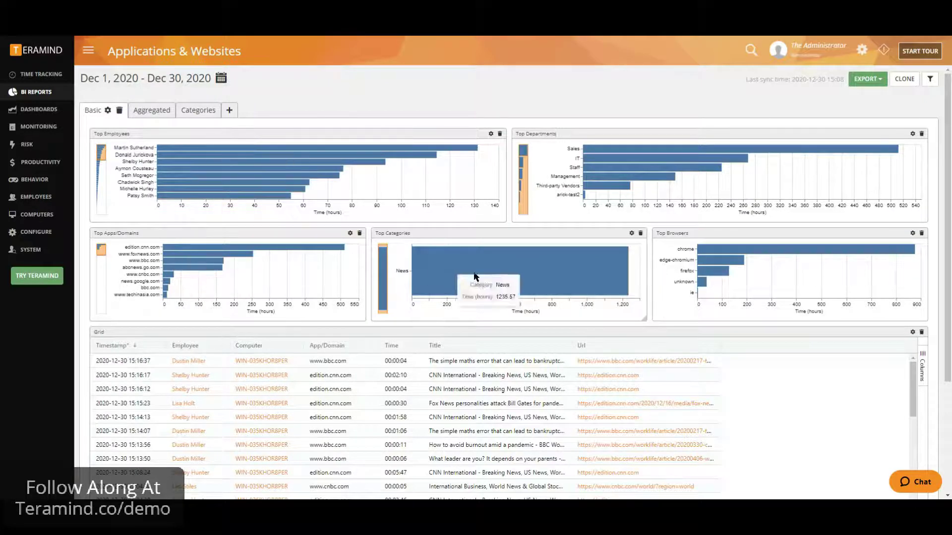
{"action": "left_click", "coordinate": [152, 110]}
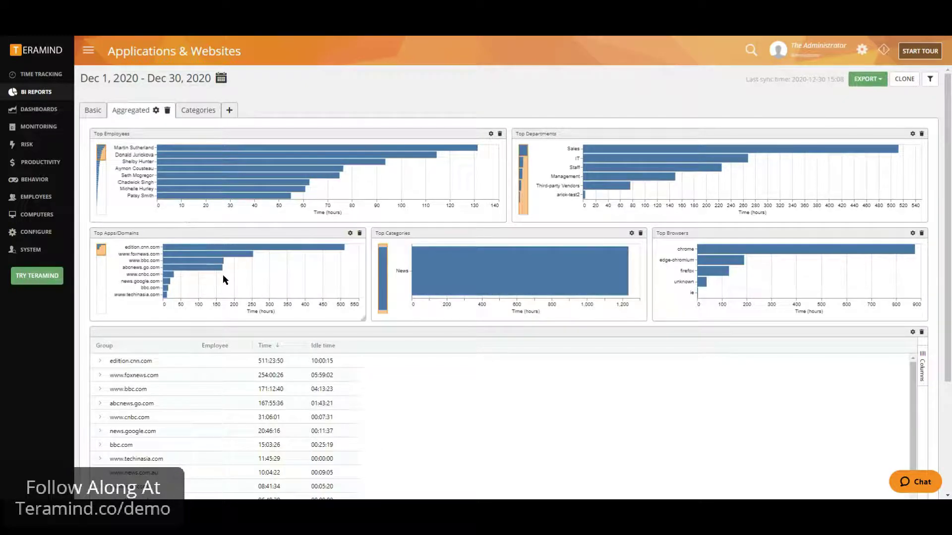
{"action": "scroll", "coordinate": [224, 280], "scroll_direction": "down", "scroll_amount": 2}
{"action": "scroll", "coordinate": [224, 297], "scroll_direction": "up", "scroll_amount": 2}
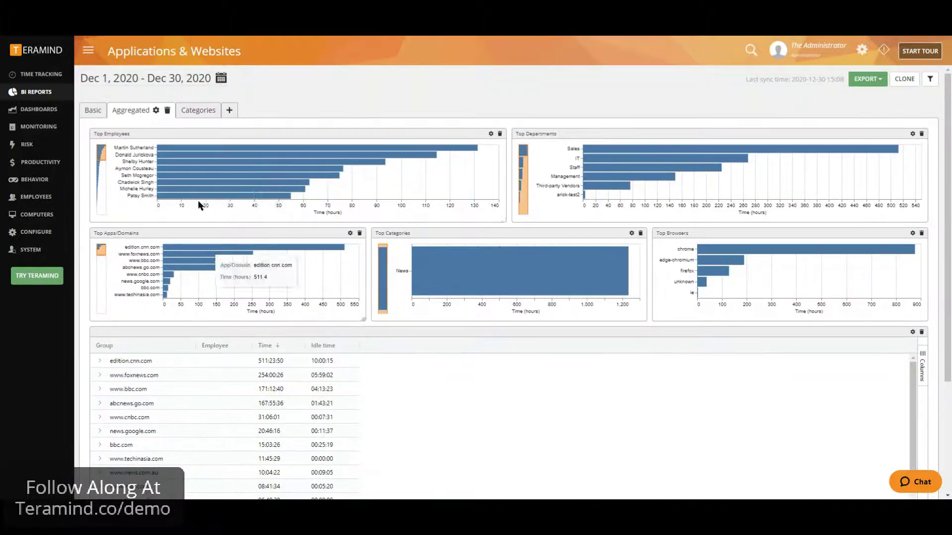
Step: Settle on the Categories view and scroll down to its grid
{"action": "left_click", "coordinate": [191, 112]}
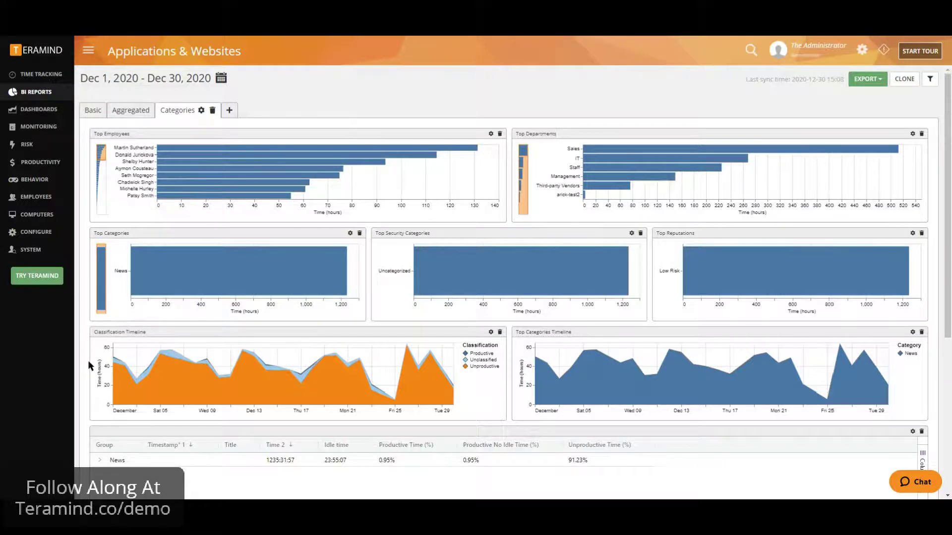
{"action": "scroll", "coordinate": [90, 374], "scroll_direction": "down", "scroll_amount": 1}
{"action": "right_click", "coordinate": [88, 375]}
Step: Expand the News group in the grid and widen the Group column
{"action": "scroll", "coordinate": [140, 431], "scroll_direction": "down", "scroll_amount": 1}
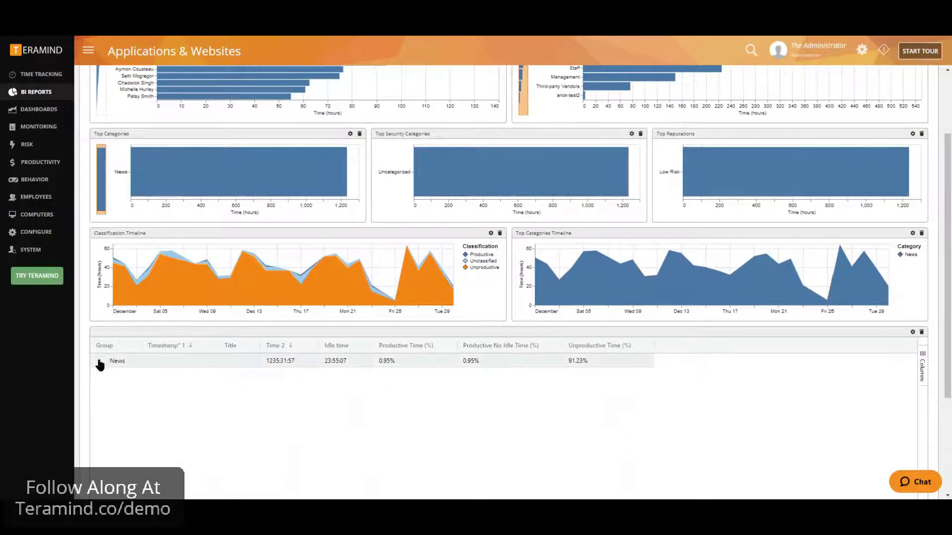
{"action": "scroll", "coordinate": [357, 172], "scroll_direction": "up", "scroll_amount": 1}
{"action": "scroll", "coordinate": [358, 172], "scroll_direction": "down", "scroll_amount": 5}
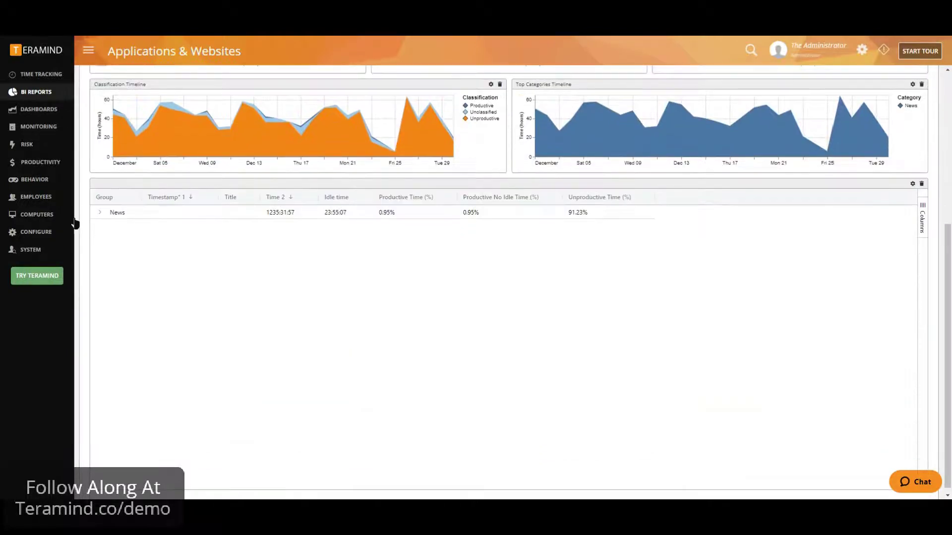
{"action": "left_click", "coordinate": [99, 212]}
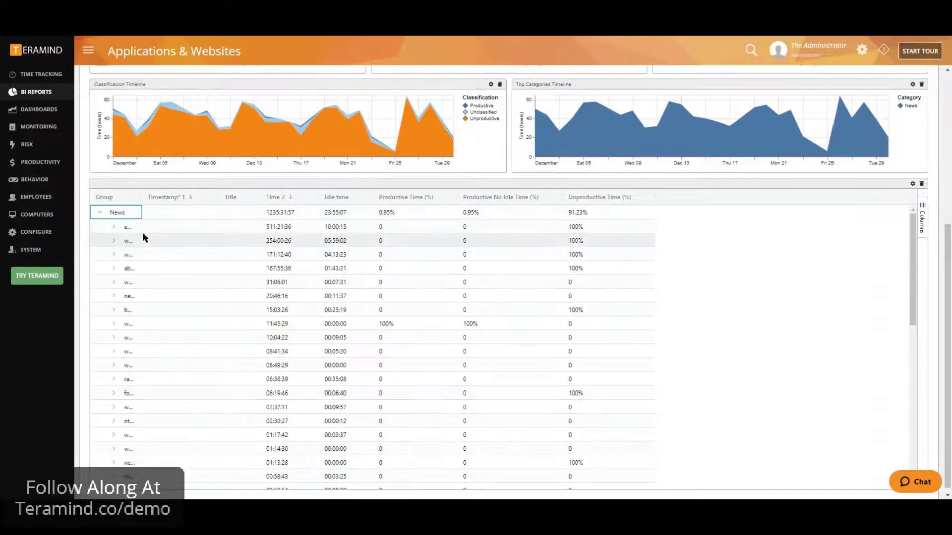
{"action": "left_click_drag", "start_coordinate": [138, 198], "coordinate": [276, 199]}
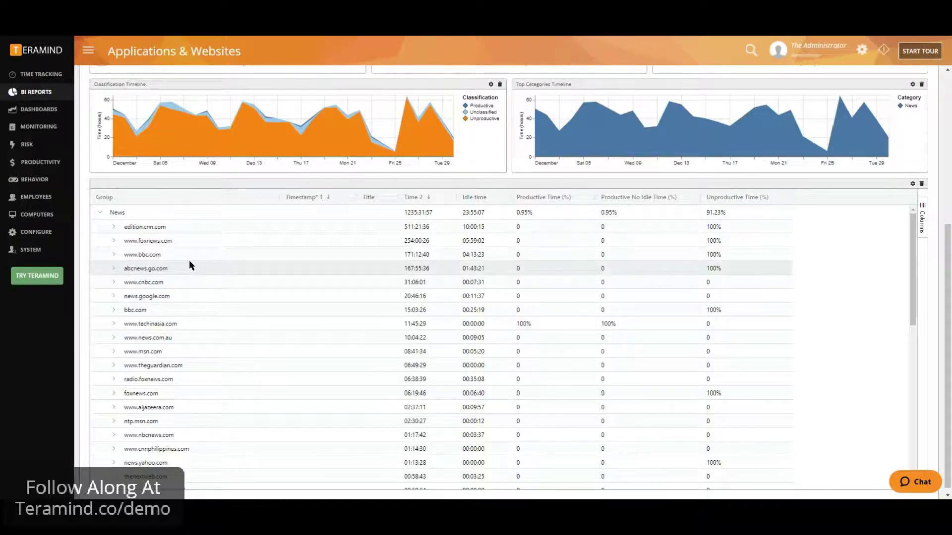
Step: Drill into edition.cnn.com and one employee's Video News - CNN sessions, widening the Title column
{"action": "left_click", "coordinate": [115, 227]}
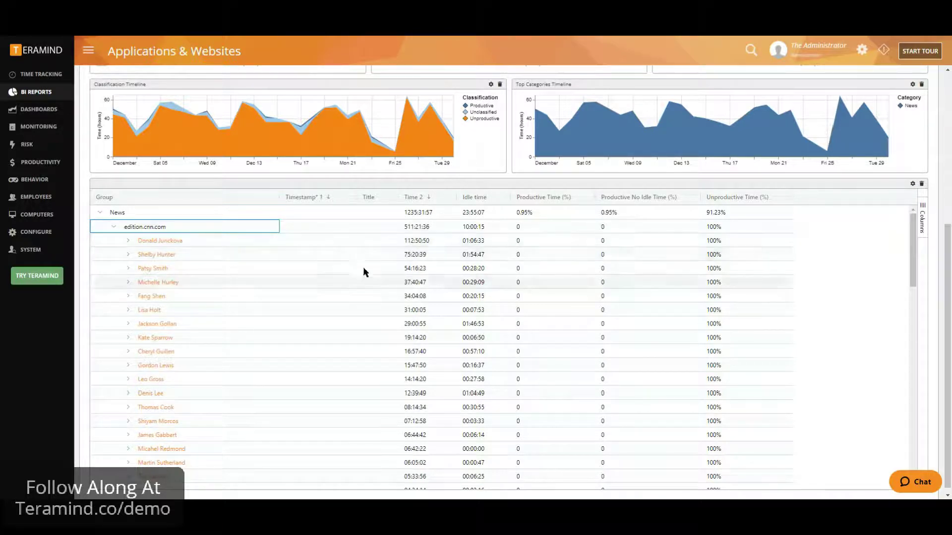
{"action": "left_click", "coordinate": [128, 241]}
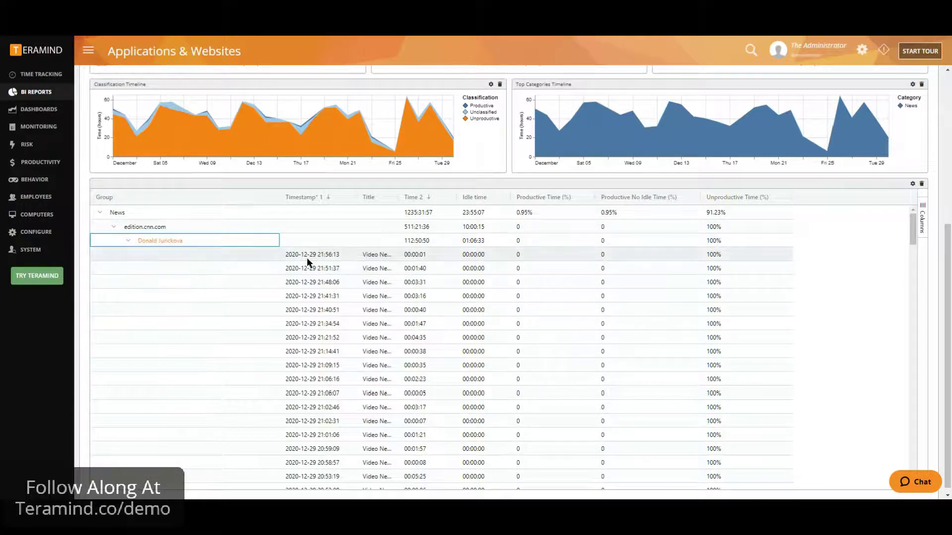
{"action": "left_click", "coordinate": [399, 200]}
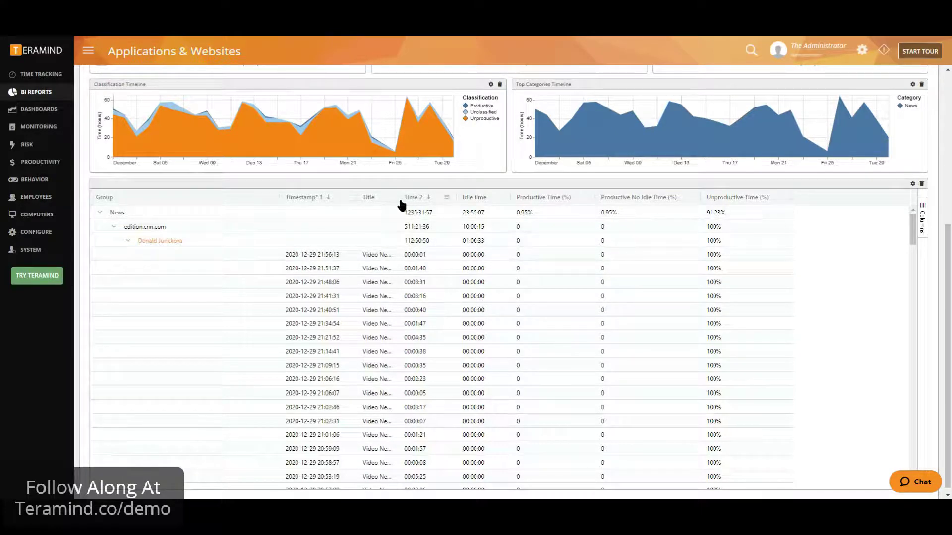
{"action": "left_click_drag", "start_coordinate": [397, 196], "coordinate": [528, 196]}
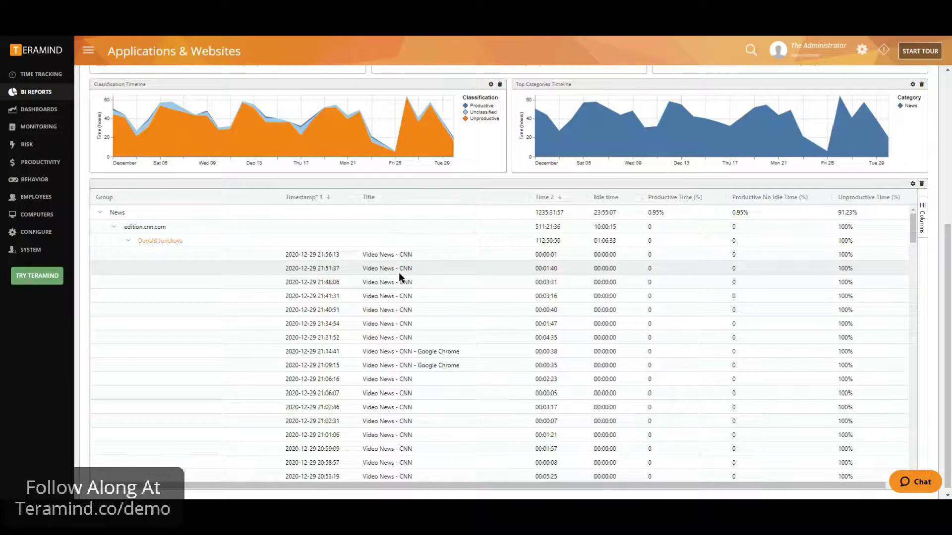
{"action": "left_click", "coordinate": [923, 218]}
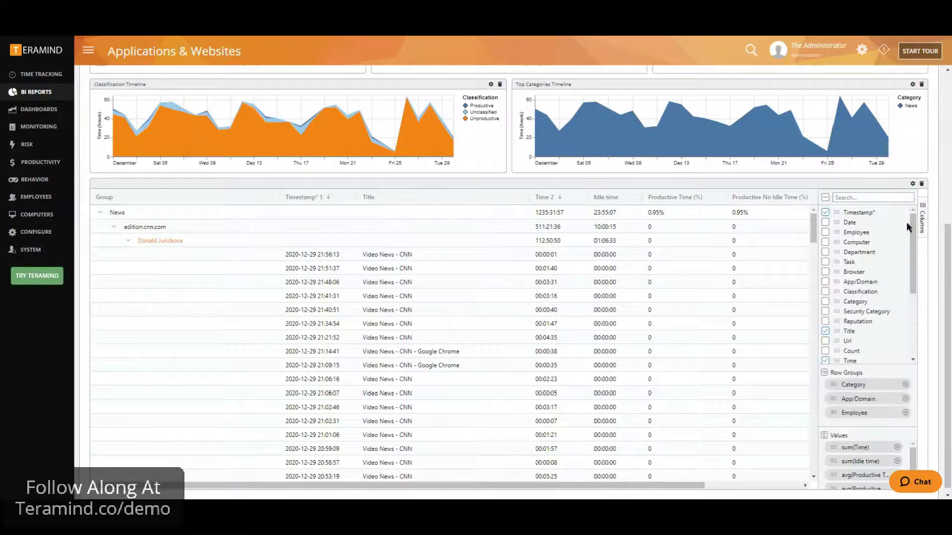
Step: Add Classification and Url columns, then re-expand News > edition.cnn.com > the employee's sessions
{"action": "left_click", "coordinate": [825, 292]}
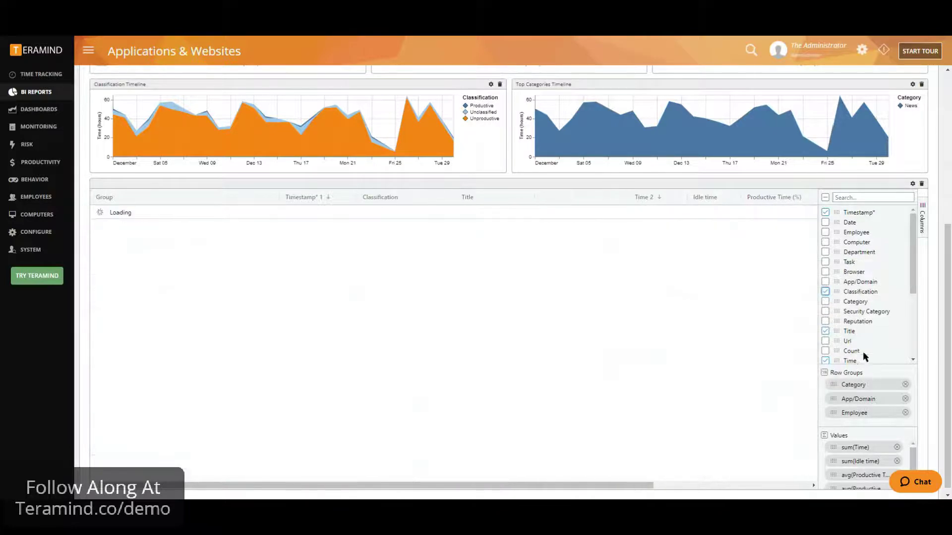
{"action": "left_click", "coordinate": [824, 341]}
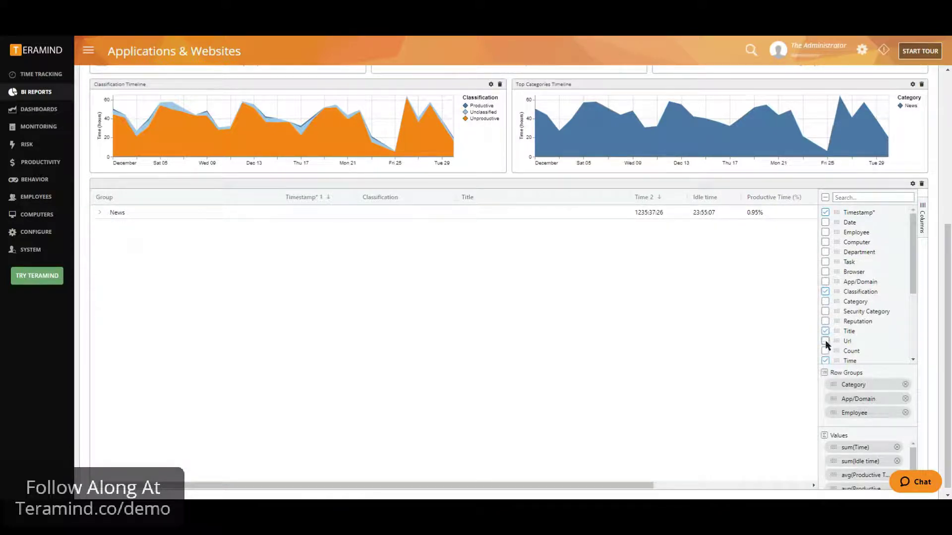
{"action": "left_click", "coordinate": [923, 220]}
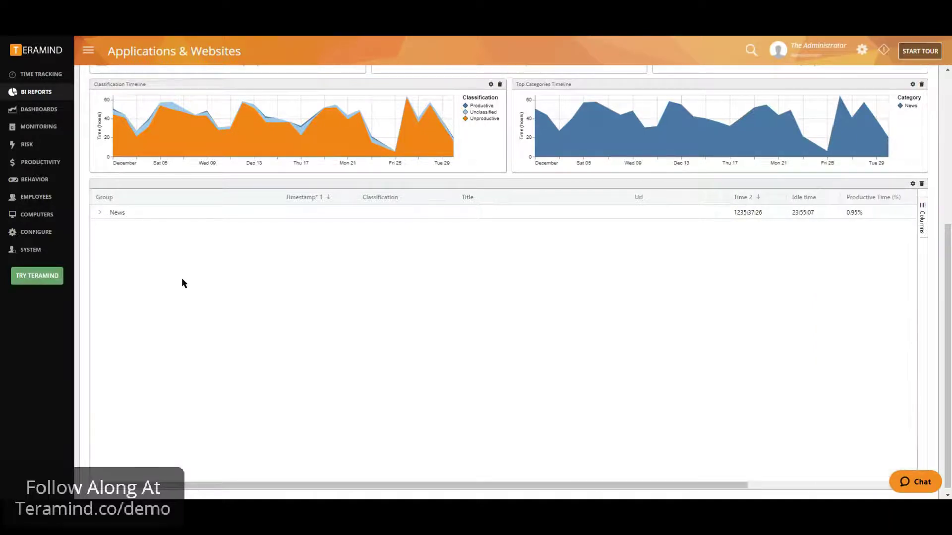
{"action": "left_click", "coordinate": [99, 212]}
{"action": "left_click", "coordinate": [112, 229]}
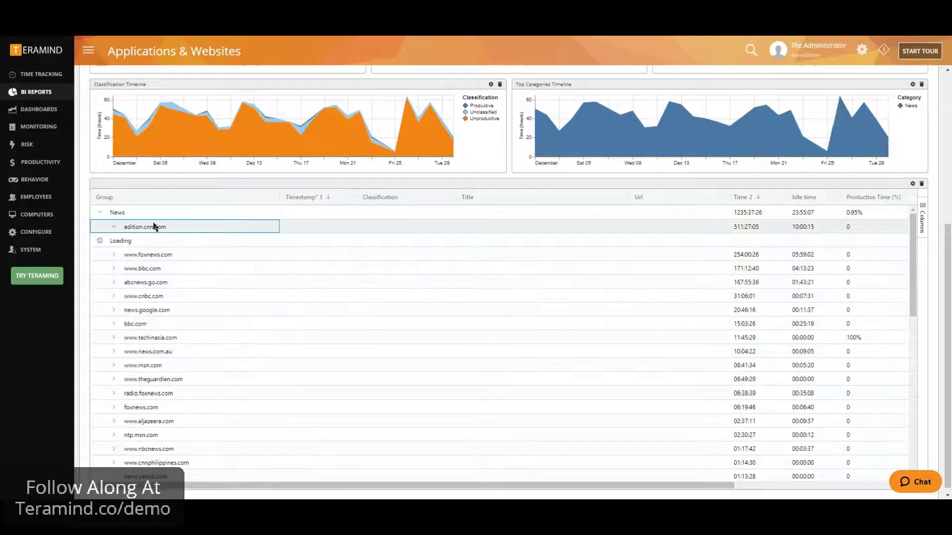
{"action": "left_click", "coordinate": [129, 241]}
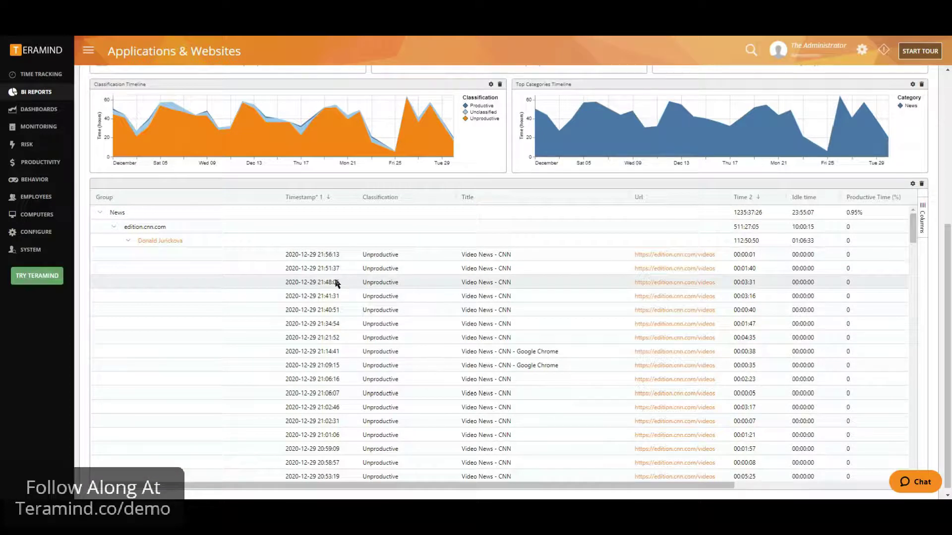
{"action": "right_click", "coordinate": [316, 254]}
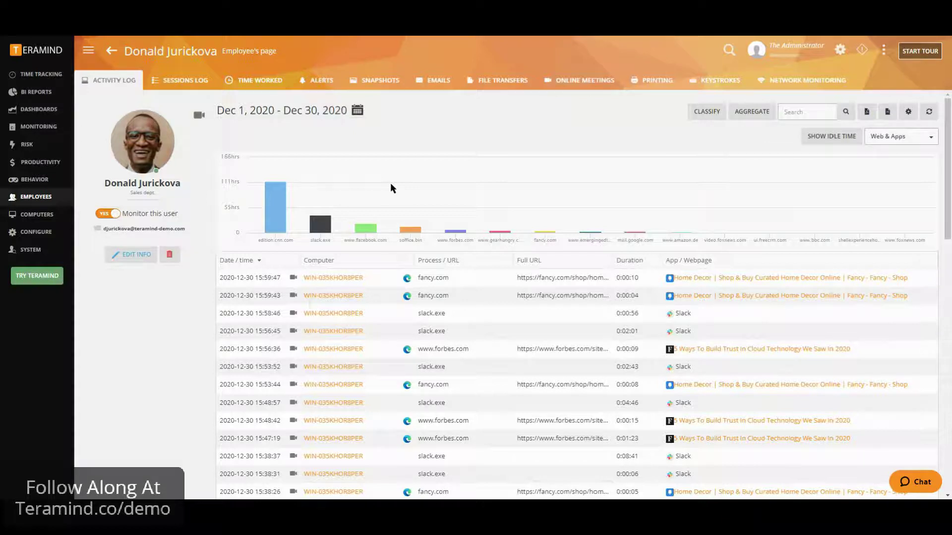
{"action": "mouse_move", "coordinate": [275, 206]}
{"action": "left_click", "coordinate": [137, 261]}
{"action": "left_click", "coordinate": [556, 97]}
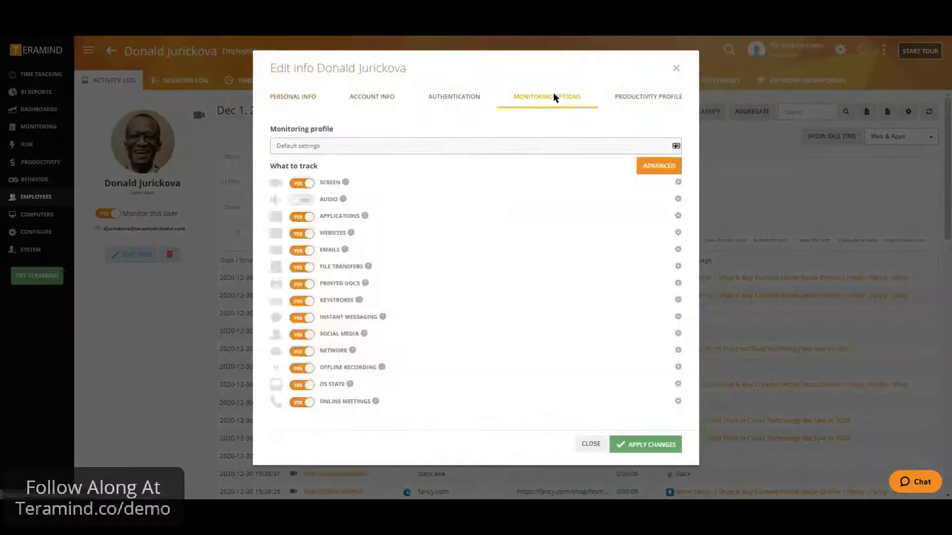
{"action": "left_click", "coordinate": [375, 101]}
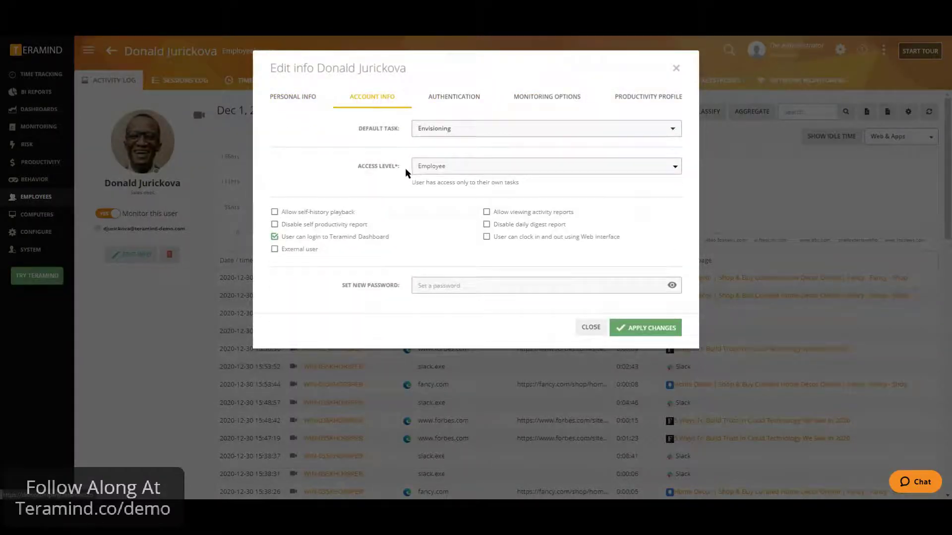
{"action": "left_click", "coordinate": [293, 99]}
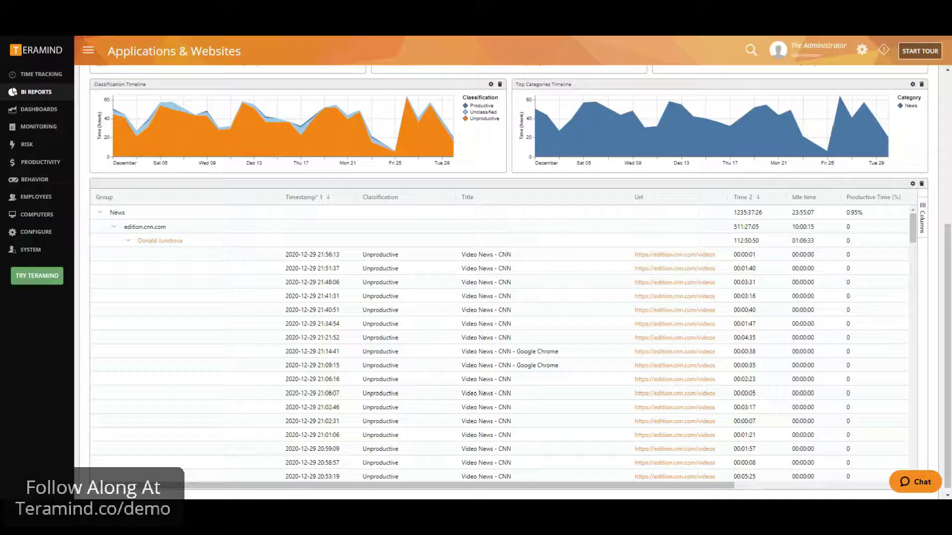
{"action": "right_click", "coordinate": [310, 256]}
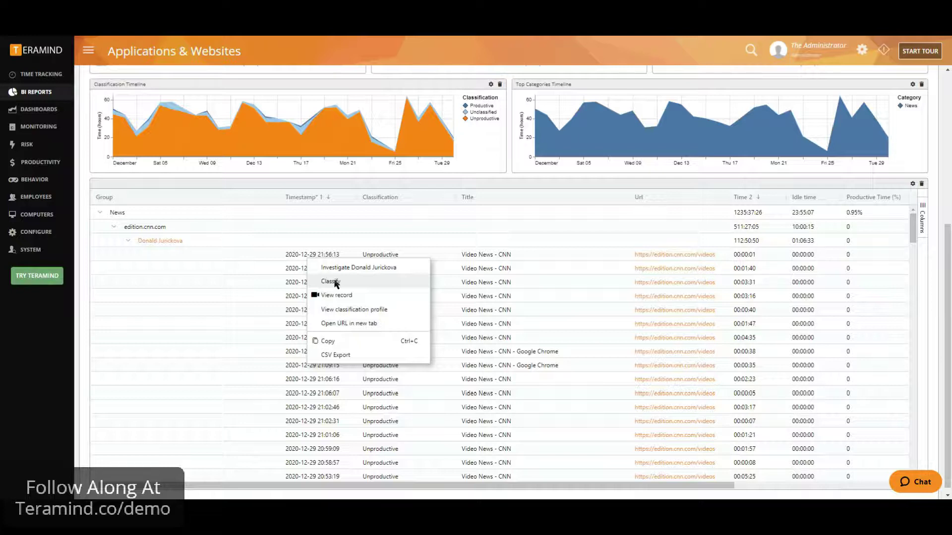
Step: Review the edition.cnn.com classification dialog and its productivity profiles, then cancel without changes
{"action": "left_click", "coordinate": [331, 281]}
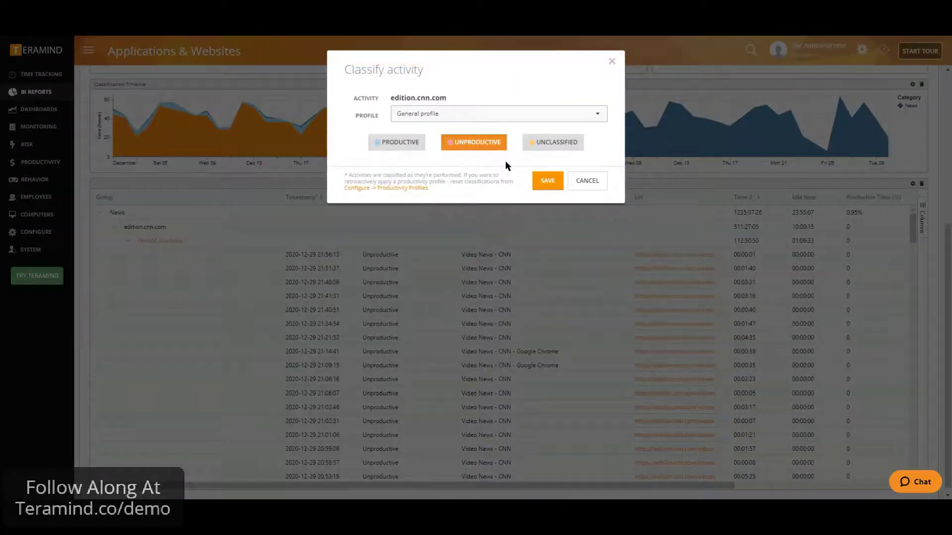
{"action": "left_click", "coordinate": [446, 116]}
{"action": "left_click", "coordinate": [477, 96]}
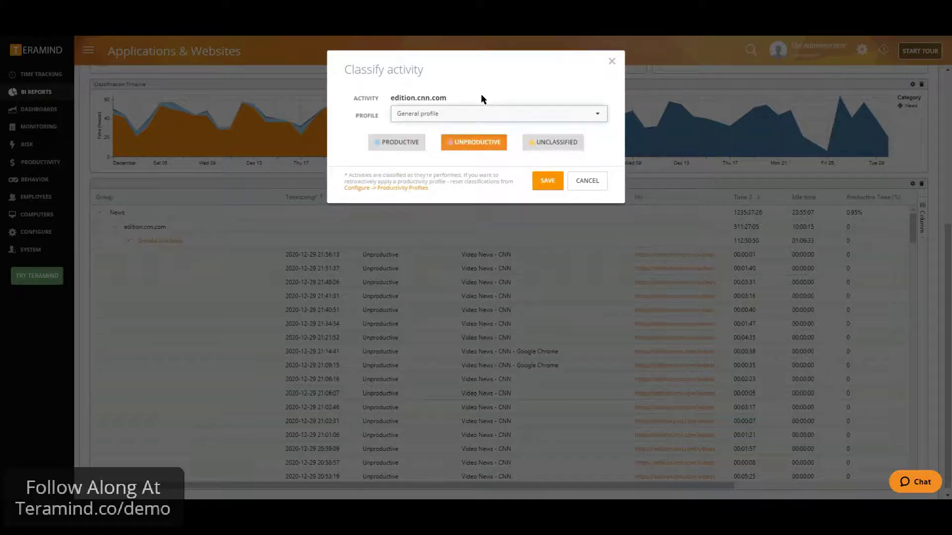
{"action": "left_click_drag", "start_coordinate": [453, 100], "coordinate": [390, 99]}
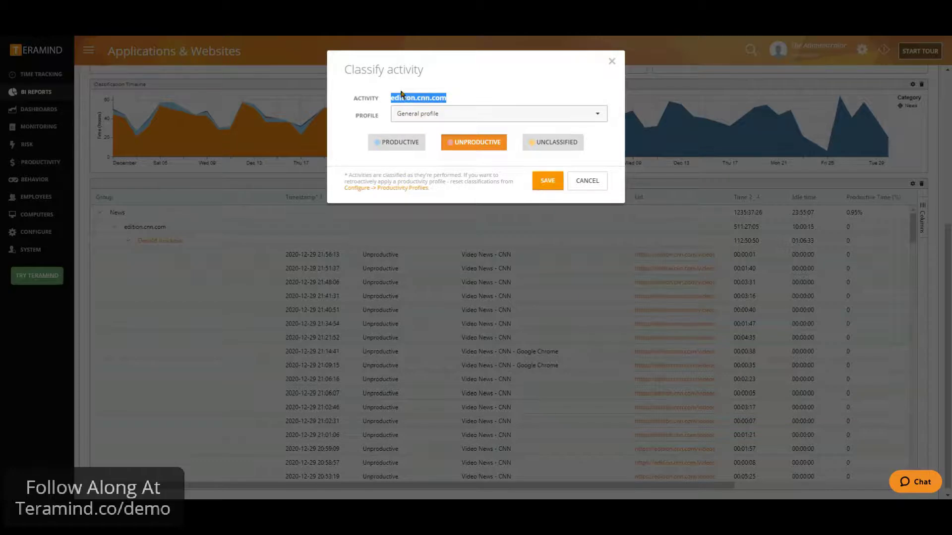
{"action": "left_click", "coordinate": [584, 181]}
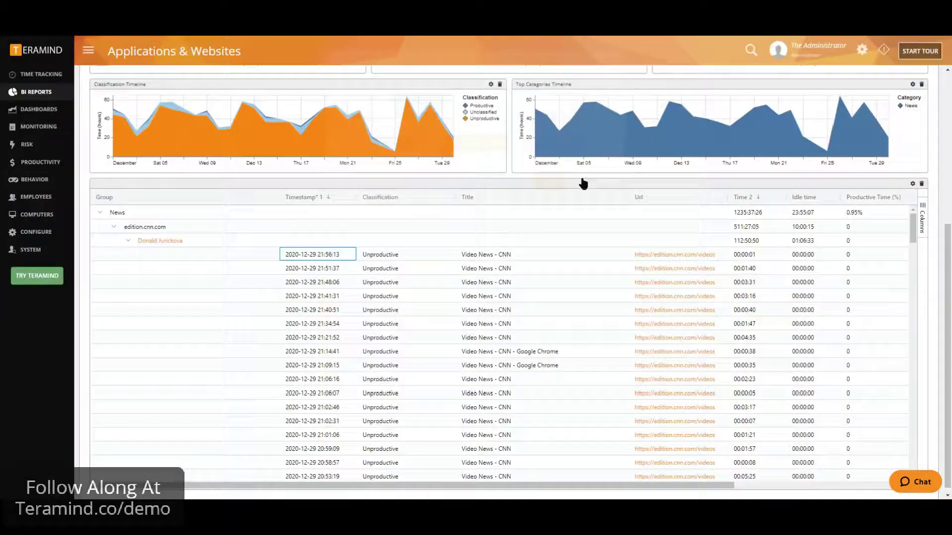
{"action": "right_click", "coordinate": [333, 255]}
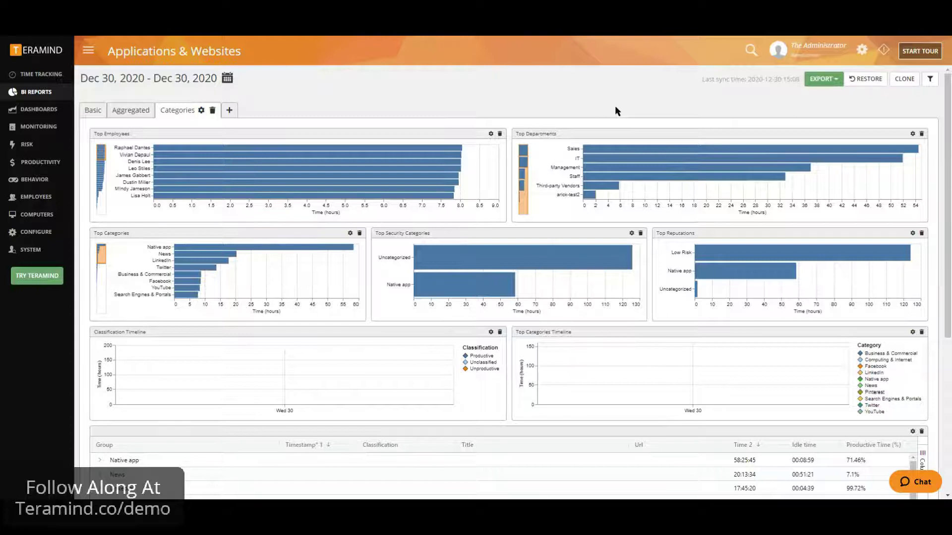
Step: Filter the report by URL 'youtube' in the Applications & Webpages filters
{"action": "left_click", "coordinate": [928, 81]}
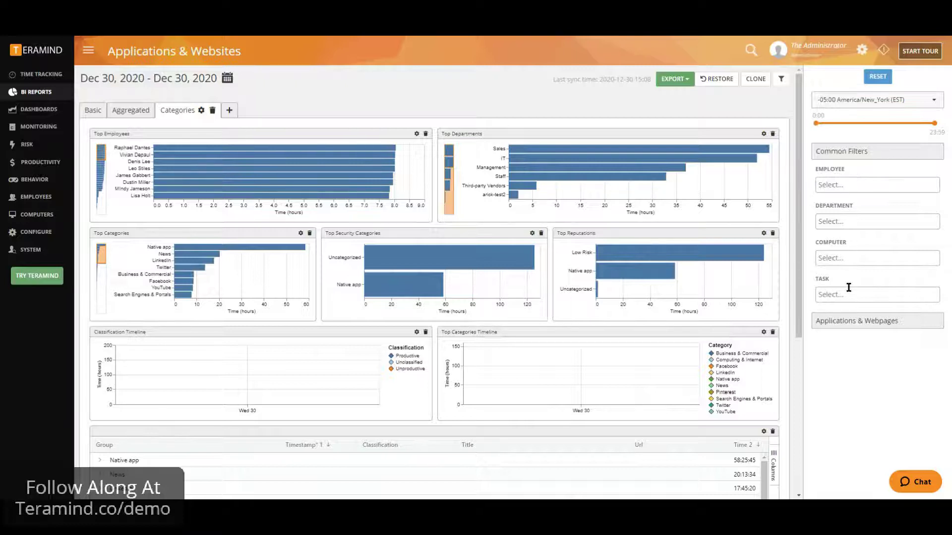
{"action": "left_click", "coordinate": [874, 323]}
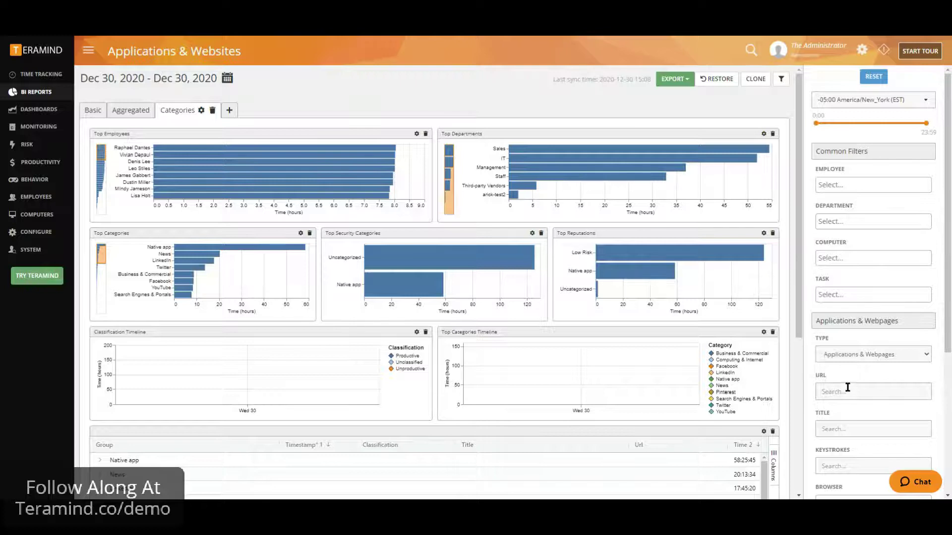
{"action": "left_click", "coordinate": [847, 387]}
{"action": "type", "text": "youtube"}
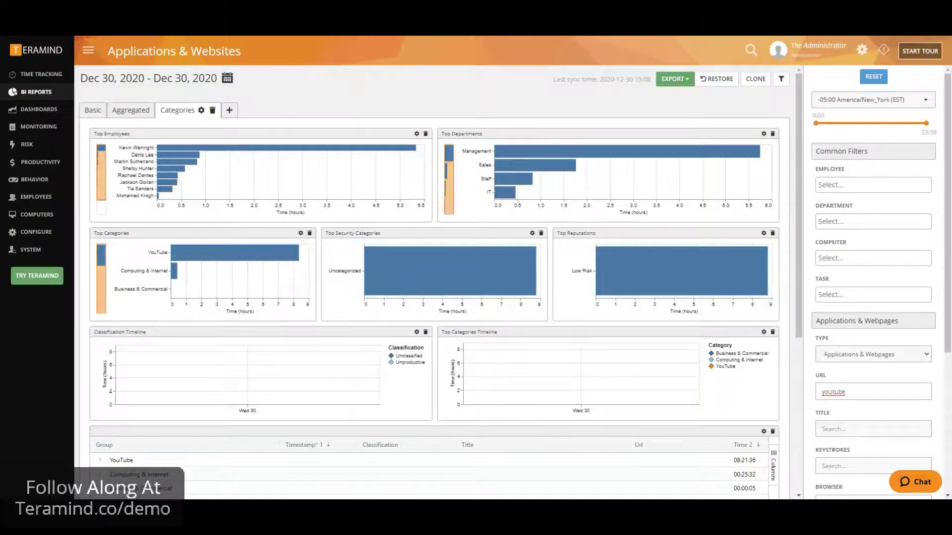
{"action": "scroll", "coordinate": [209, 358], "scroll_direction": "down", "scroll_amount": 2}
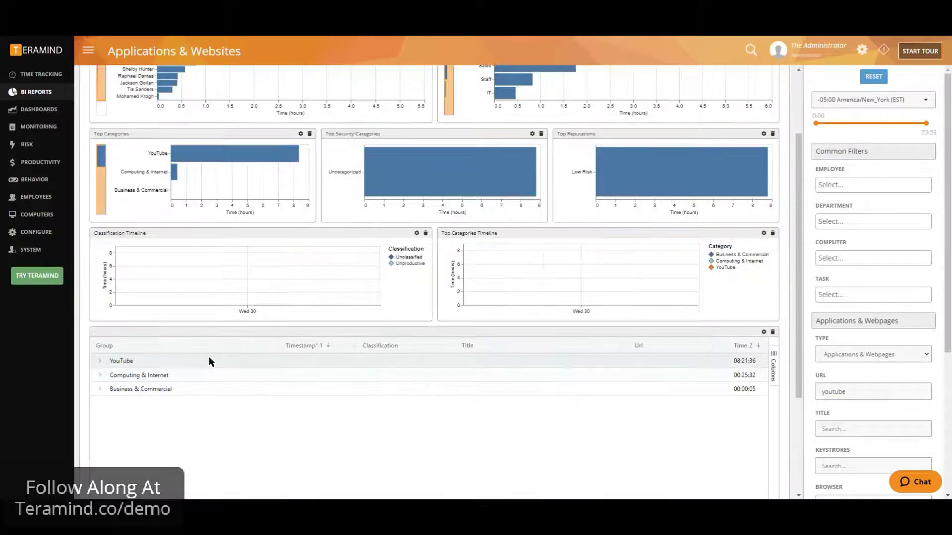
{"action": "left_click", "coordinate": [100, 362]}
{"action": "left_click", "coordinate": [114, 376]}
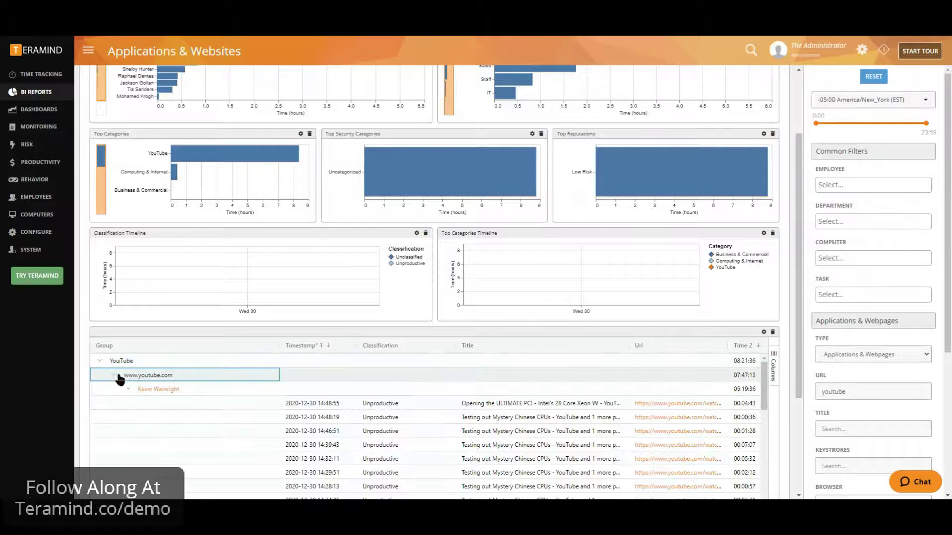
{"action": "scroll", "coordinate": [198, 385], "scroll_direction": "down", "scroll_amount": 3}
{"action": "scroll", "coordinate": [203, 444], "scroll_direction": "up", "scroll_amount": 3}
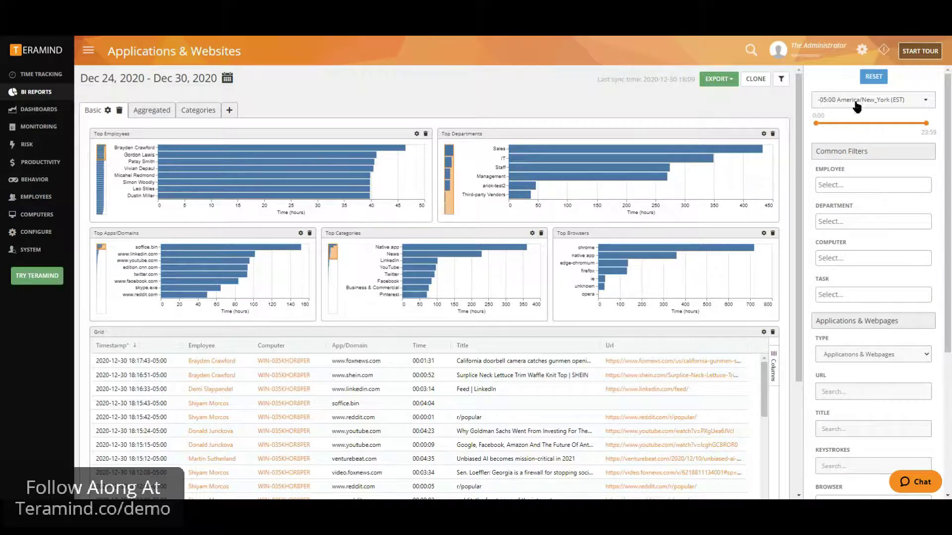
Step: Filter keystrokes for 'lawsuit' and play the matching mail.google.com session recording
{"action": "left_click", "coordinate": [832, 464]}
{"action": "type", "text": "lawsuit"}
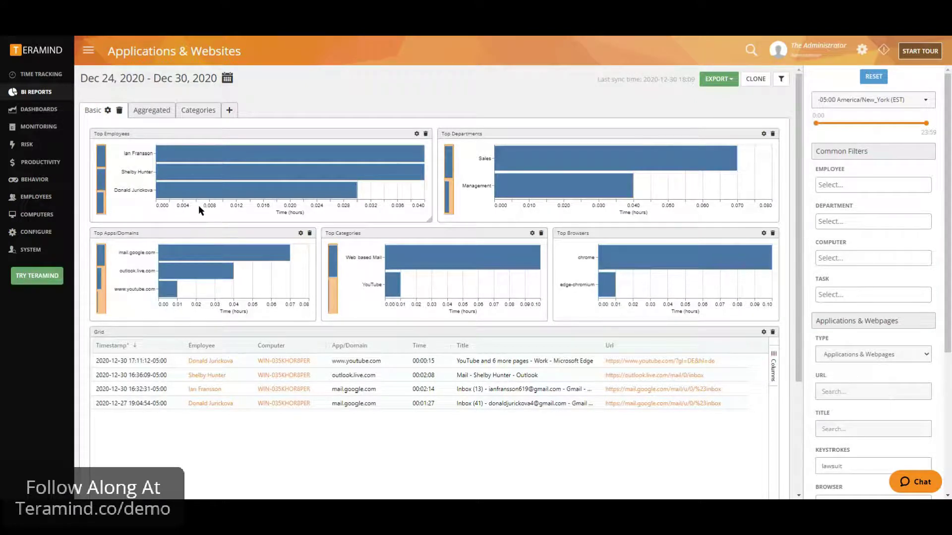
{"action": "mouse_move", "coordinate": [209, 257]}
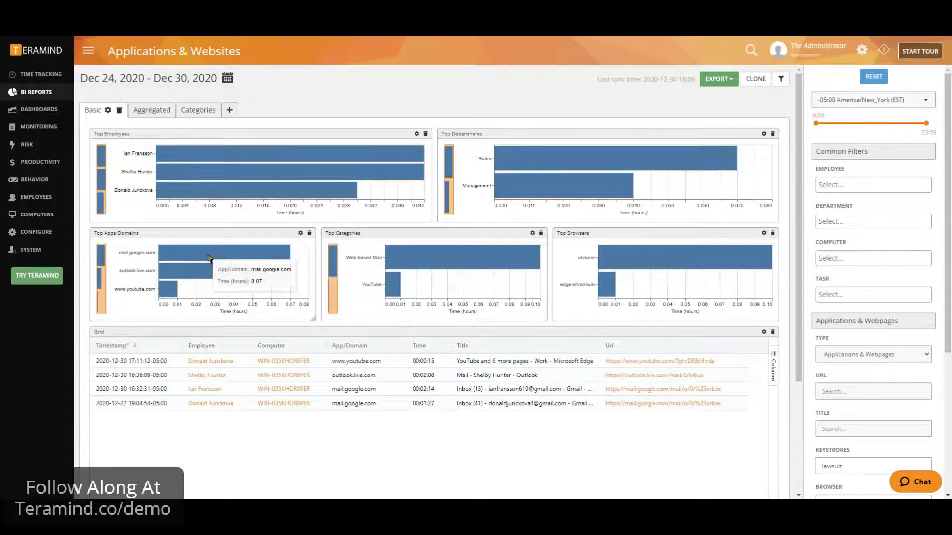
{"action": "left_click", "coordinate": [223, 253]}
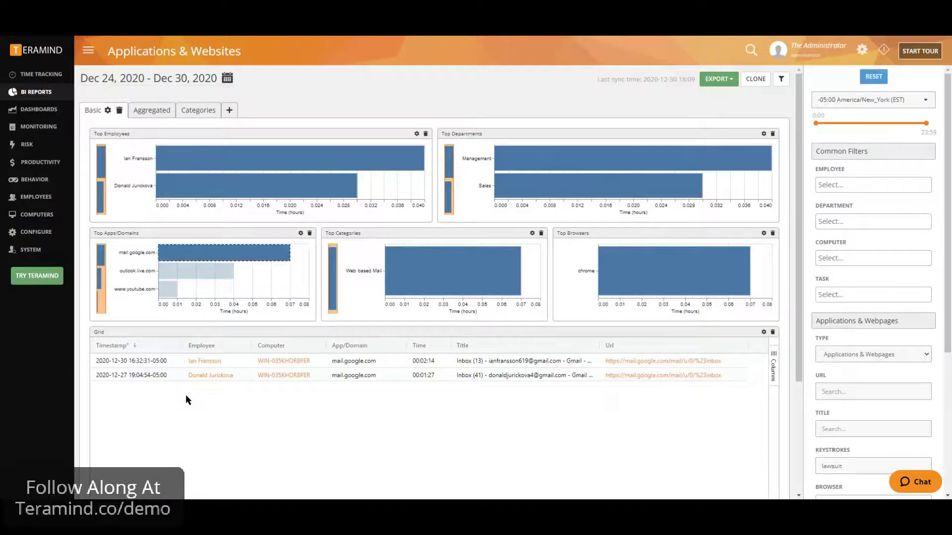
{"action": "right_click", "coordinate": [347, 364]}
{"action": "left_click", "coordinate": [366, 404]}
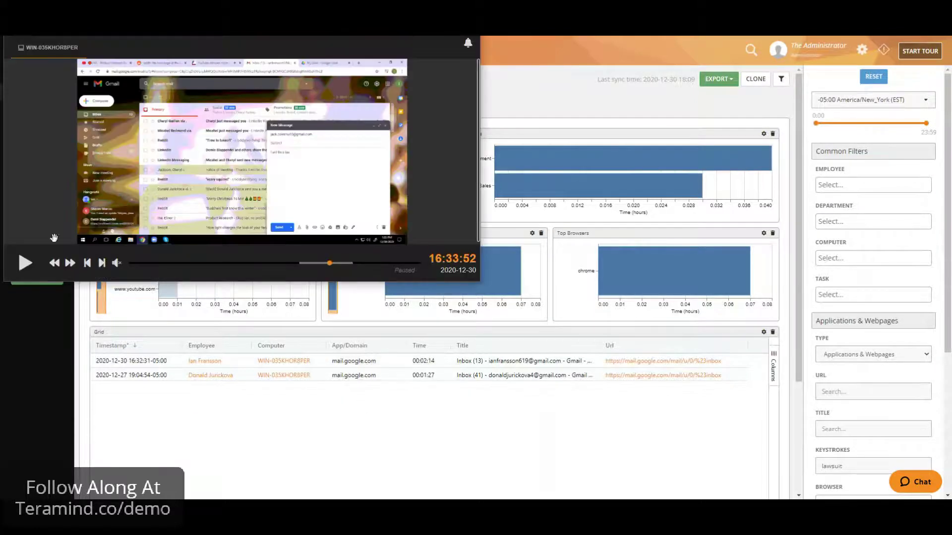
{"action": "left_click", "coordinate": [25, 262]}
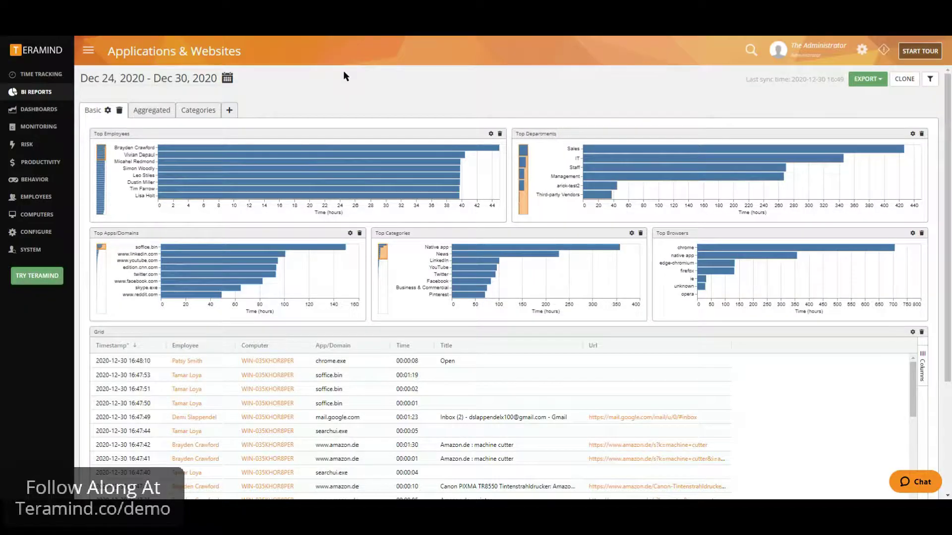
{"action": "mouse_move", "coordinate": [36, 92]}
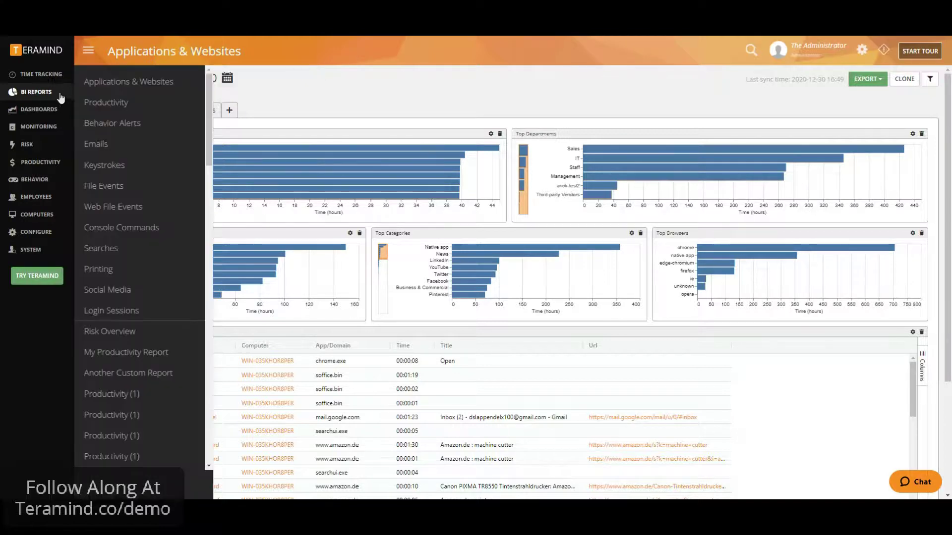
Step: Show the Productivity report's Departments view for Dec 24–30
{"action": "left_click", "coordinate": [105, 104]}
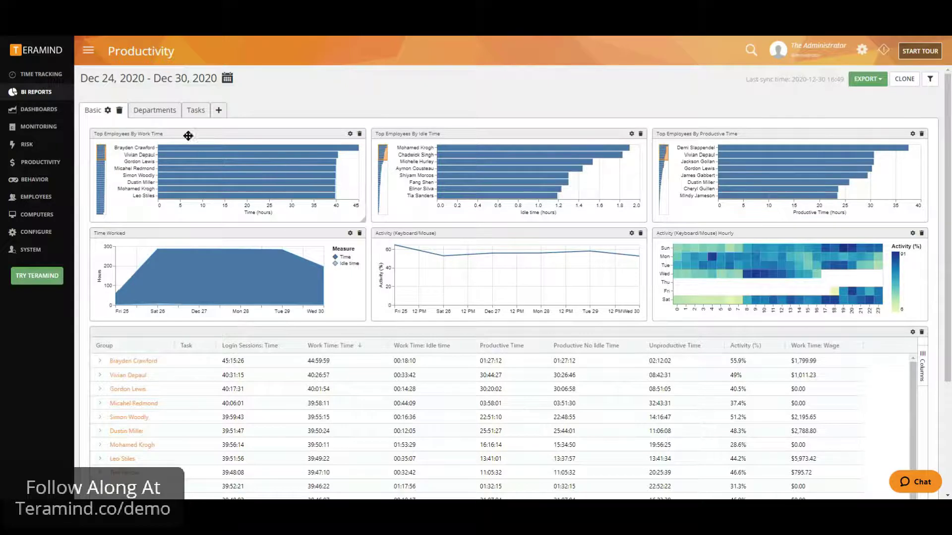
{"action": "left_click", "coordinate": [155, 111]}
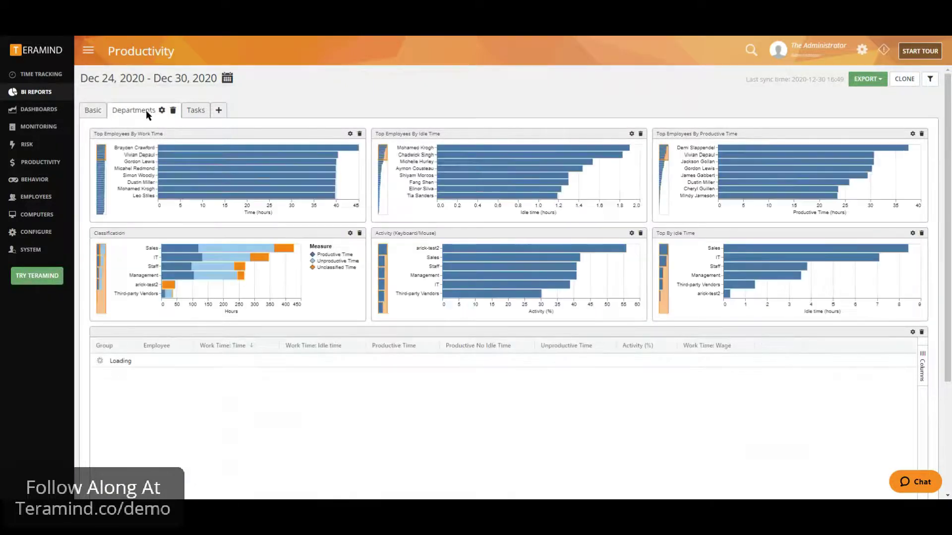
Step: Check the Productivity report's Tasks view, then return to the Basic view
{"action": "left_click", "coordinate": [197, 112]}
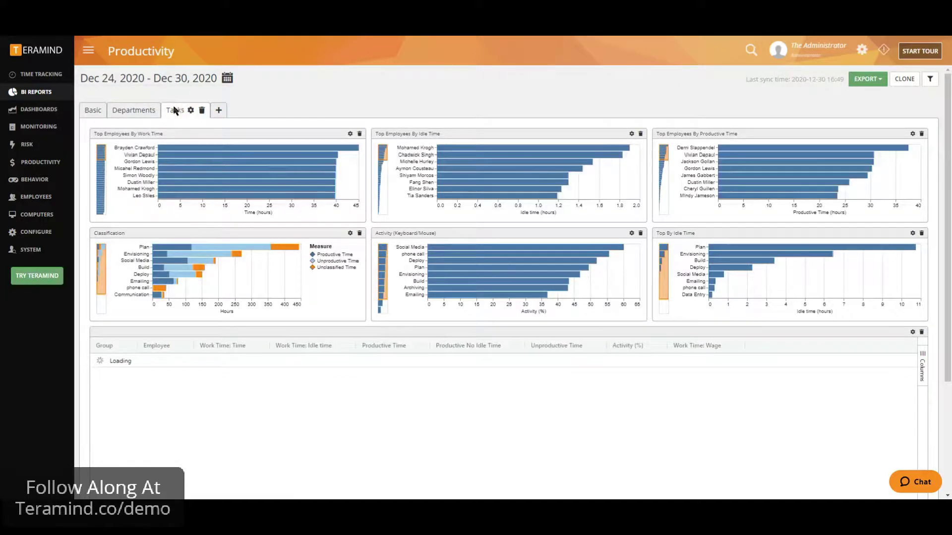
{"action": "left_click", "coordinate": [94, 111]}
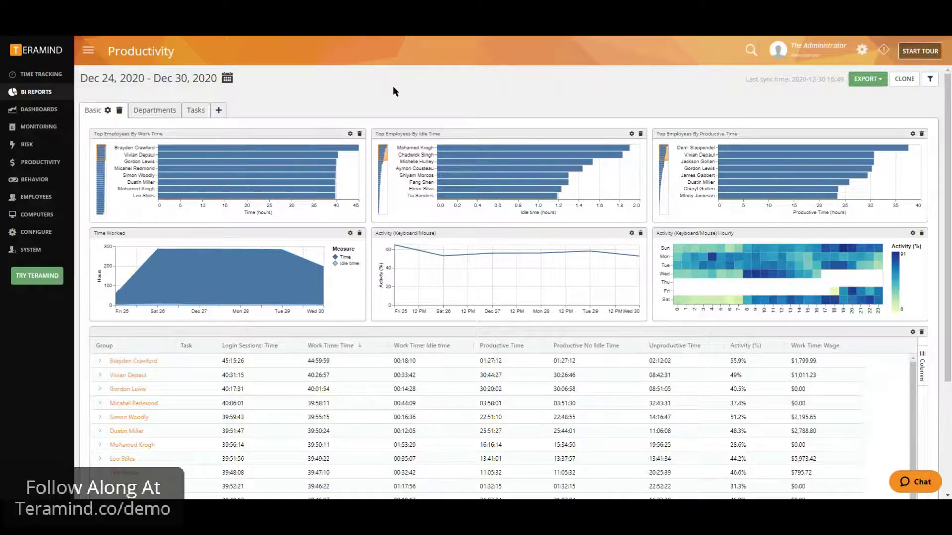
{"action": "mouse_move", "coordinate": [521, 148]}
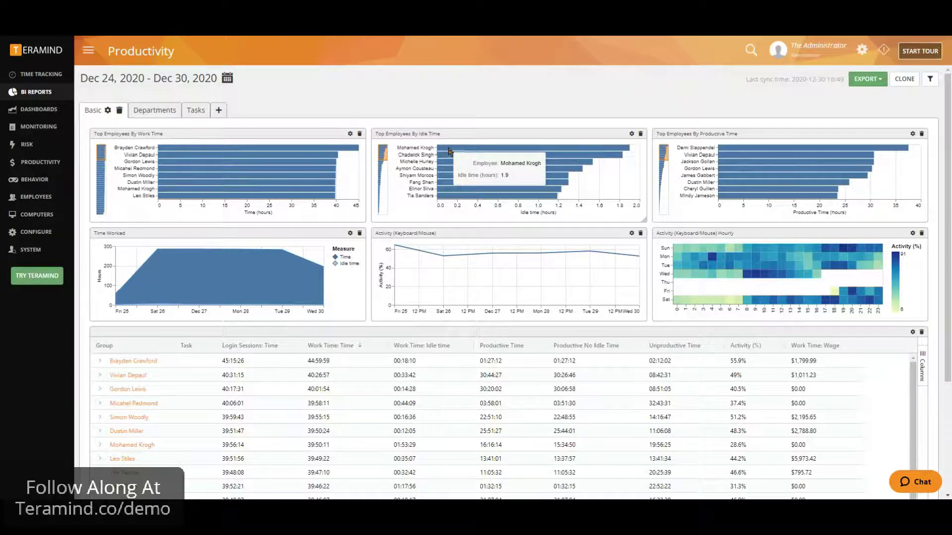
{"action": "left_click", "coordinate": [449, 151]}
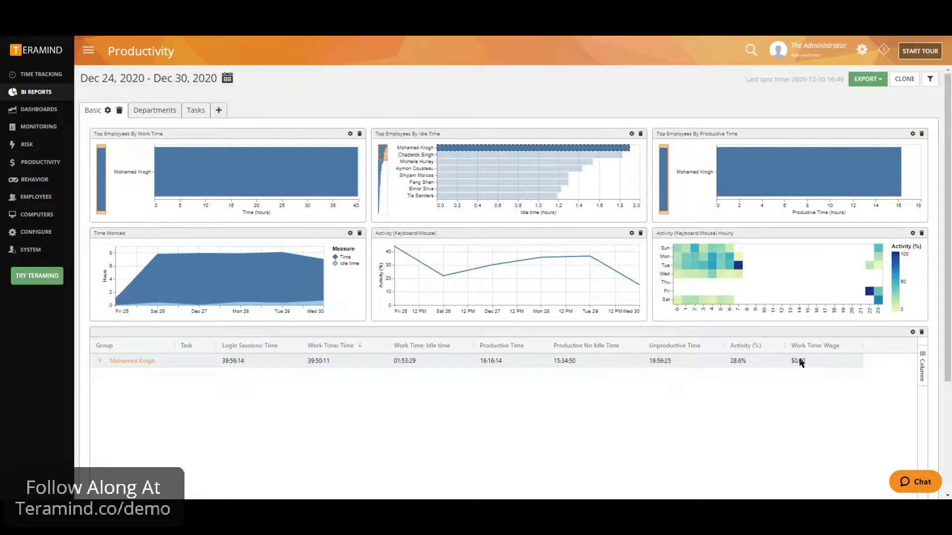
Step: Break the top idle employee's time down by task and widen the Task column
{"action": "left_click", "coordinate": [100, 362]}
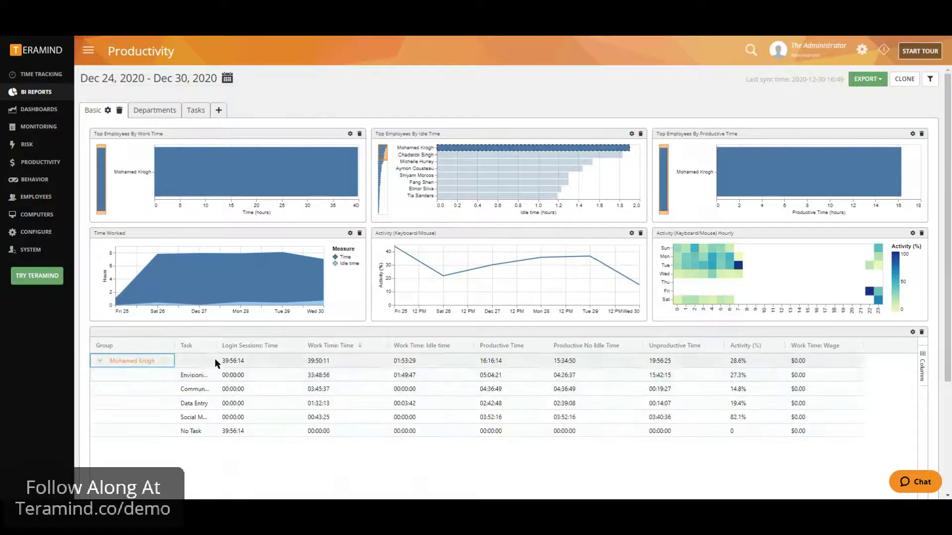
{"action": "left_click_drag", "start_coordinate": [215, 349], "coordinate": [246, 349]}
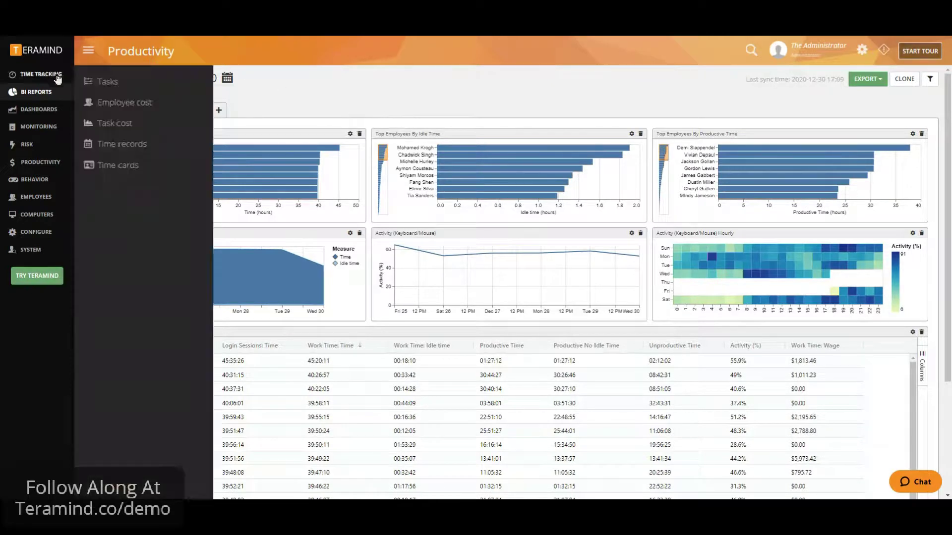
{"action": "left_click", "coordinate": [132, 122]}
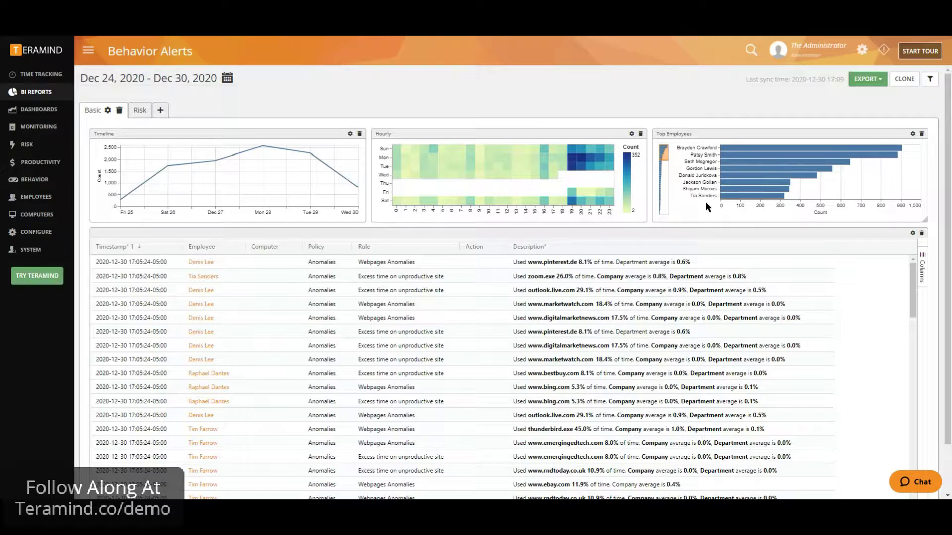
Step: Check the Risk breakdown and Behavior Alerts filter fields, then return to the Basic view
{"action": "left_click", "coordinate": [139, 111]}
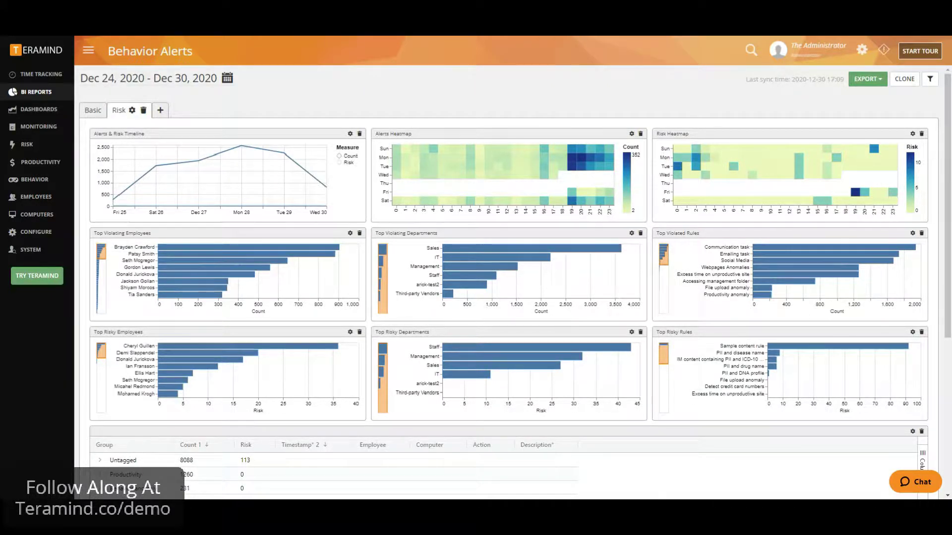
{"action": "left_click", "coordinate": [929, 80]}
{"action": "left_click", "coordinate": [839, 323]}
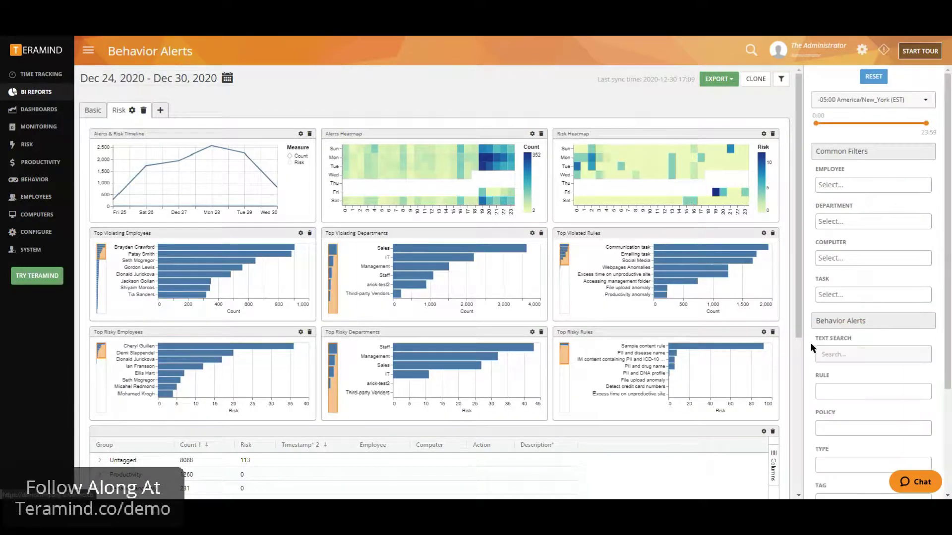
{"action": "scroll", "coordinate": [810, 343], "scroll_direction": "down", "scroll_amount": 1}
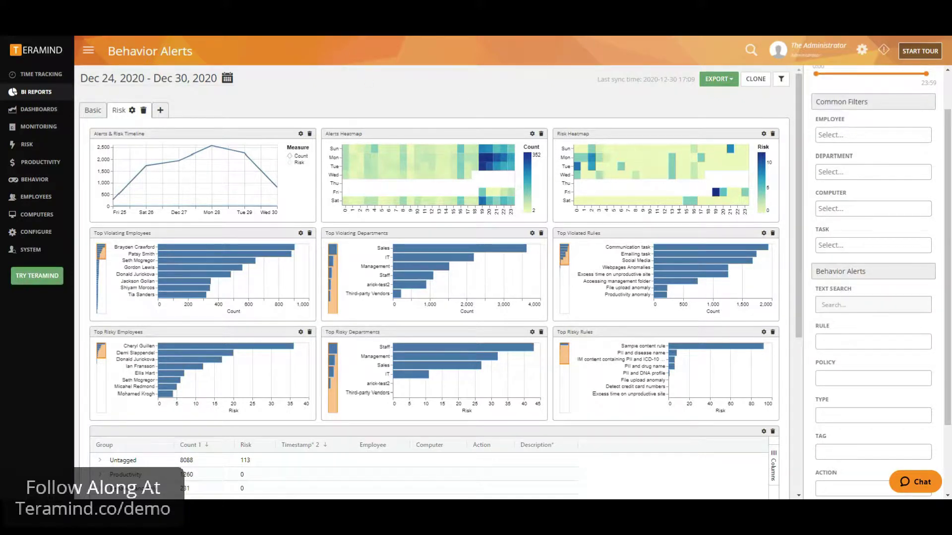
{"action": "left_click", "coordinate": [93, 110]}
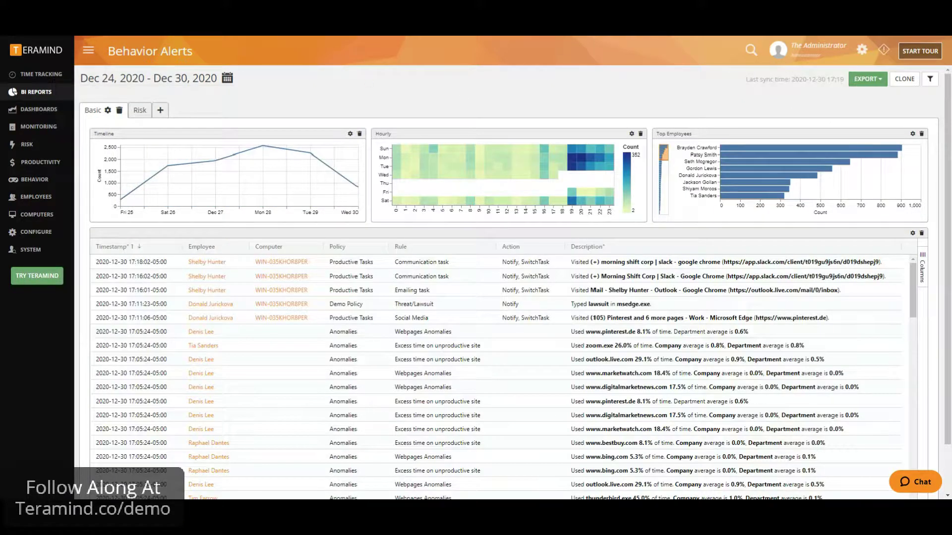
Step: Open the Emails report, browse its Attachments, Destinations and Sources tabs, and show its filters
{"action": "left_click", "coordinate": [38, 91]}
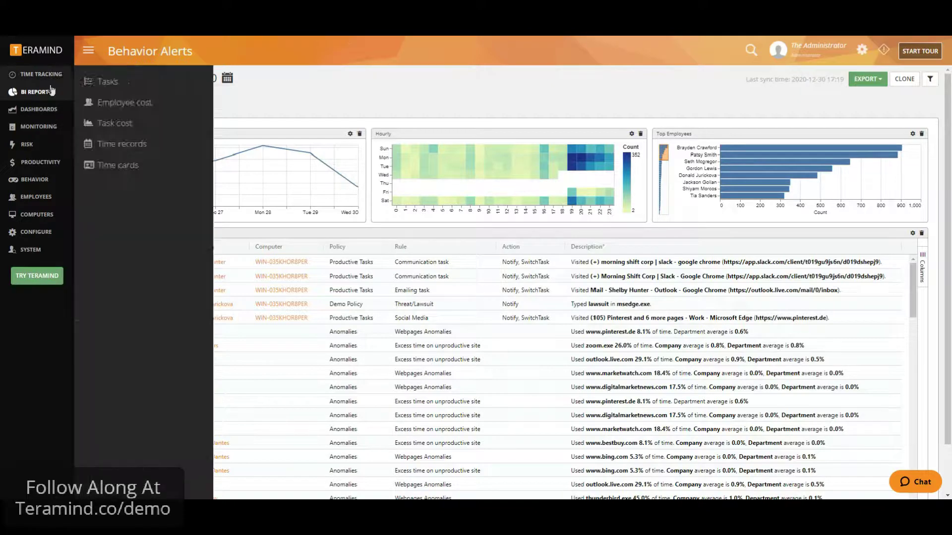
{"action": "left_click", "coordinate": [111, 143]}
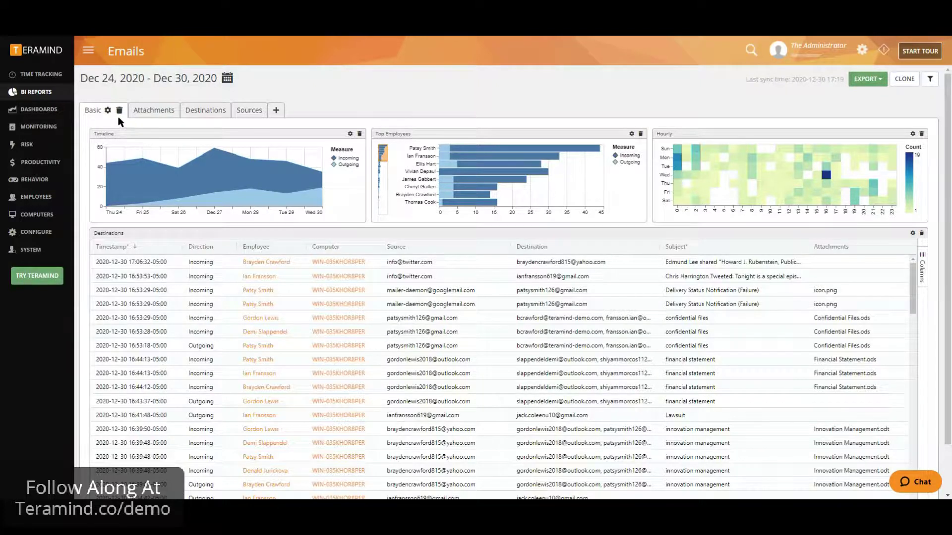
{"action": "mouse_move", "coordinate": [216, 177]}
{"action": "mouse_move", "coordinate": [489, 173]}
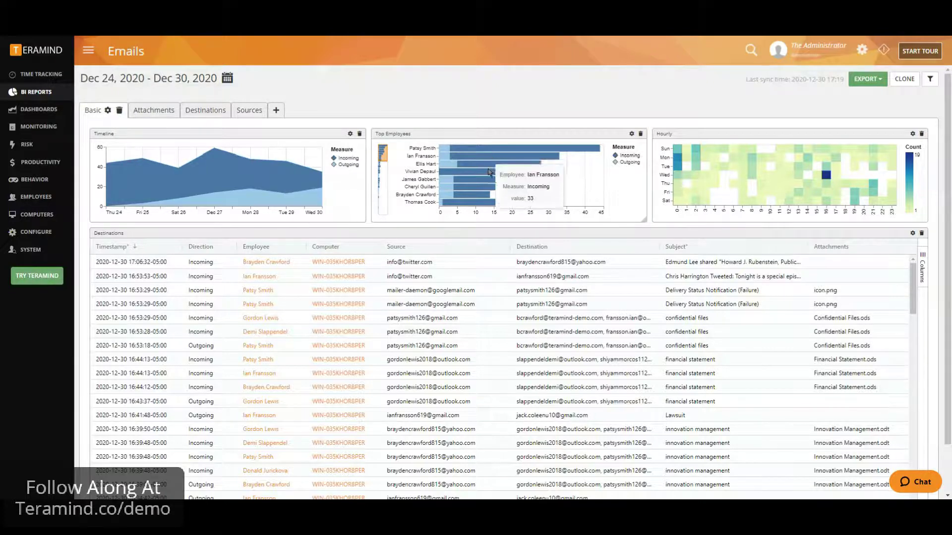
{"action": "left_click", "coordinate": [166, 114]}
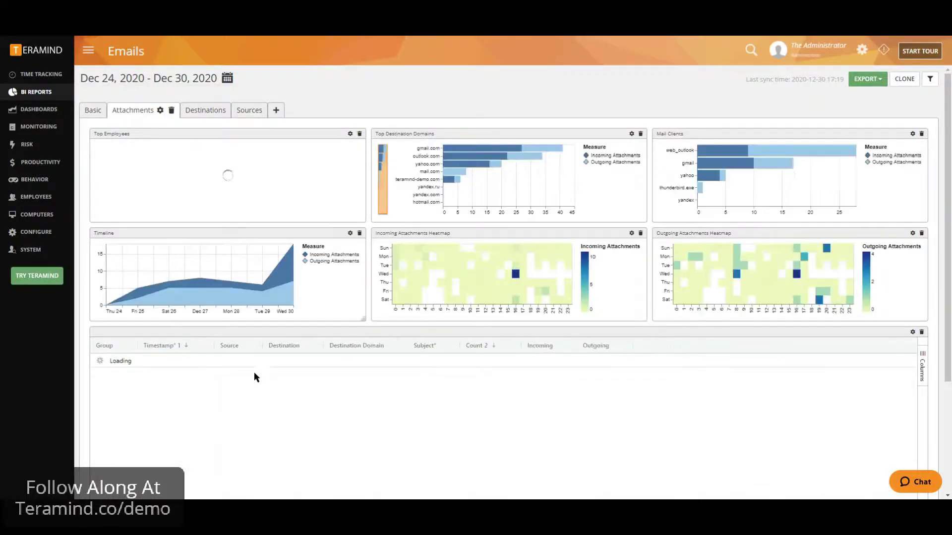
{"action": "left_click", "coordinate": [201, 109]}
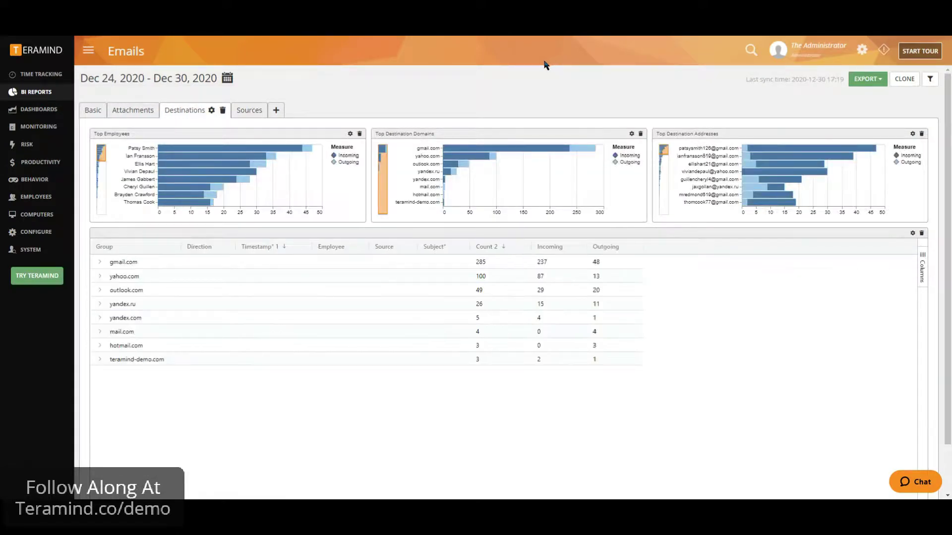
{"action": "left_click", "coordinate": [249, 114]}
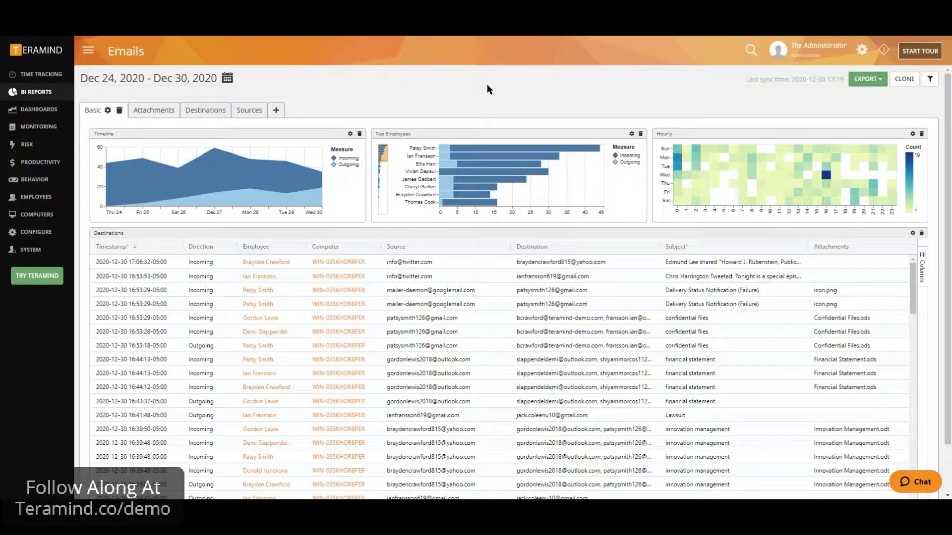
{"action": "left_click", "coordinate": [930, 81]}
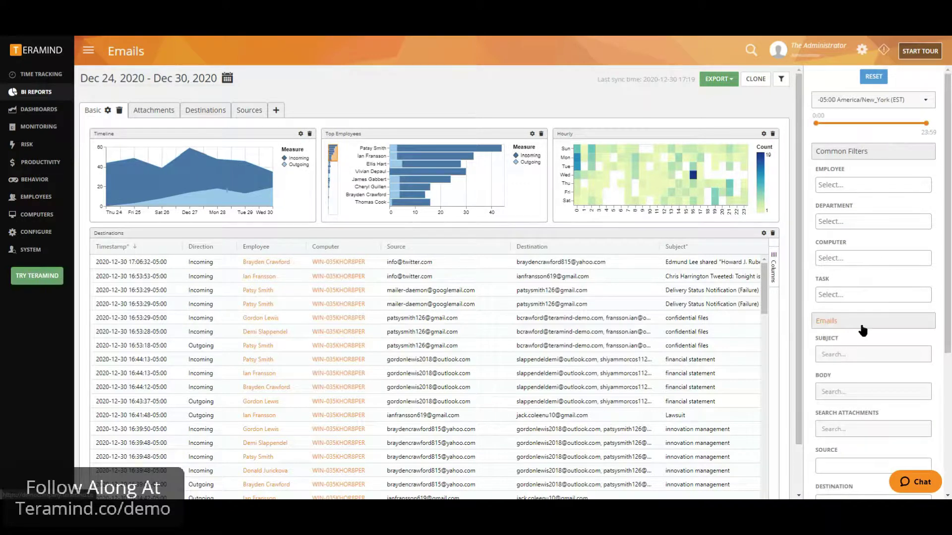
{"action": "scroll", "coordinate": [847, 318], "scroll_direction": "down", "scroll_amount": 3}
{"action": "scroll", "coordinate": [842, 277], "scroll_direction": "down", "scroll_amount": 2}
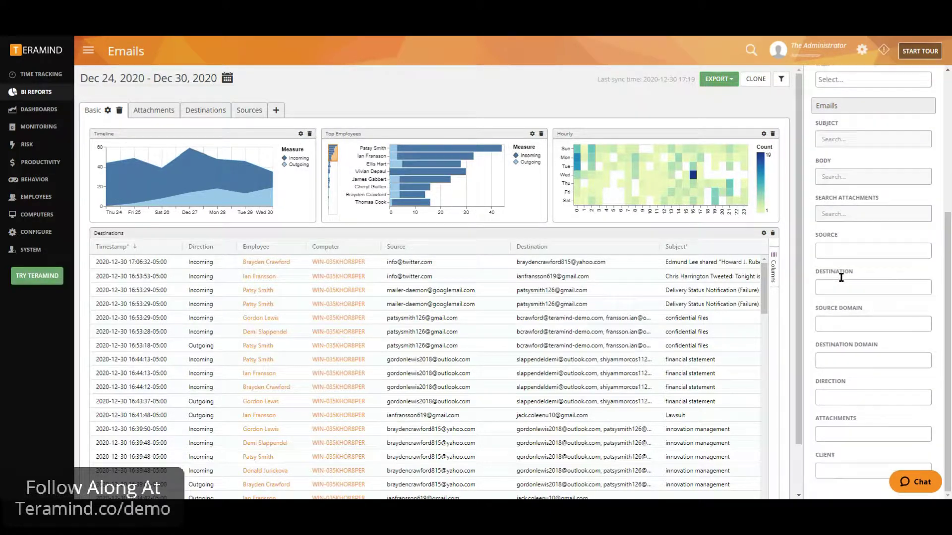
{"action": "left_click", "coordinate": [853, 396]}
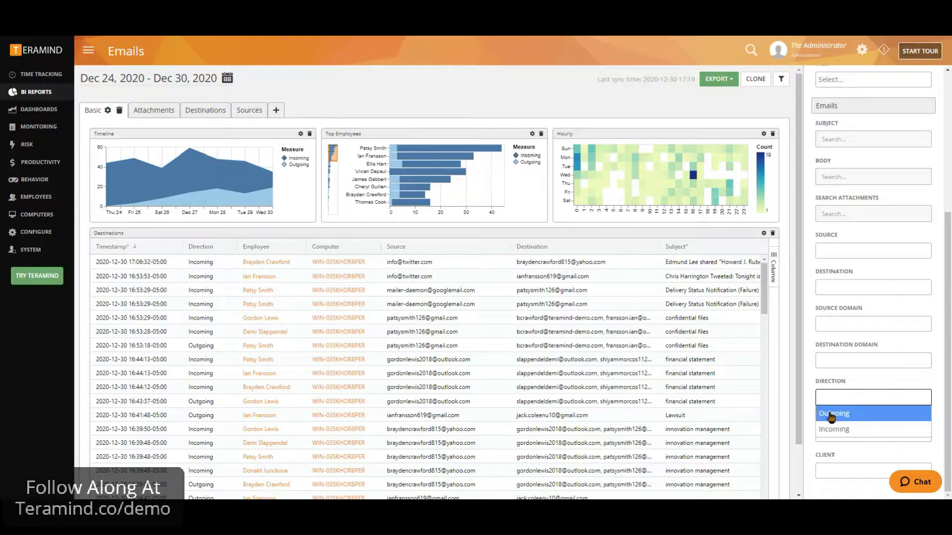
{"action": "left_click", "coordinate": [841, 416]}
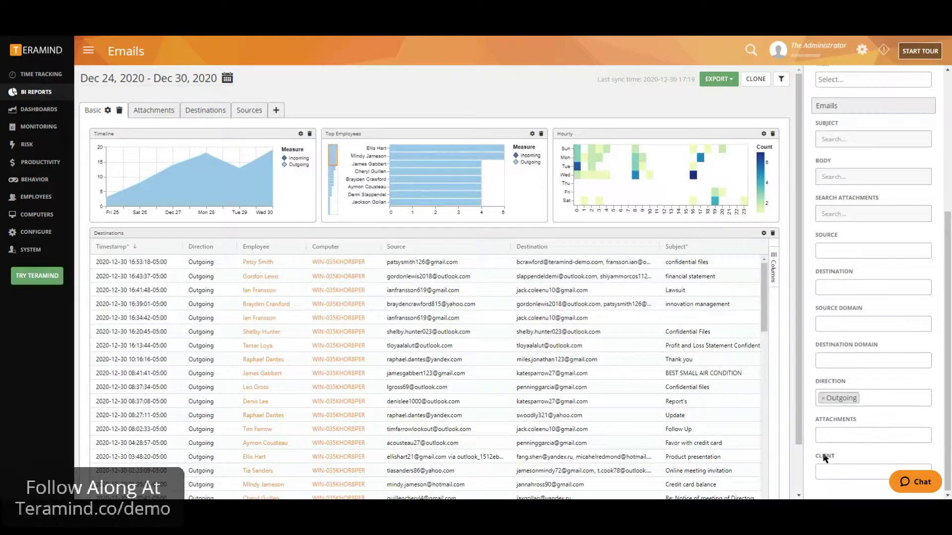
{"action": "left_click", "coordinate": [826, 470]}
{"action": "left_click", "coordinate": [832, 380]}
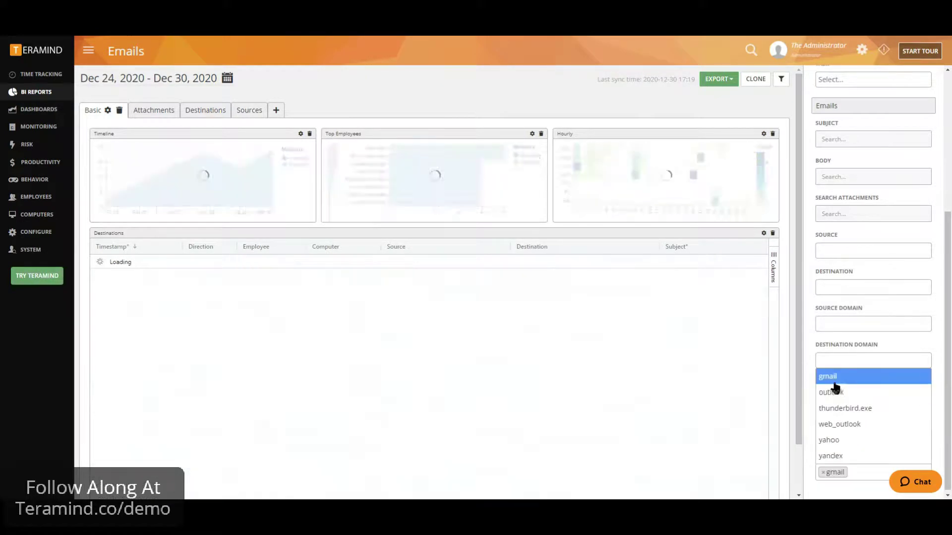
{"action": "left_click", "coordinate": [810, 337]}
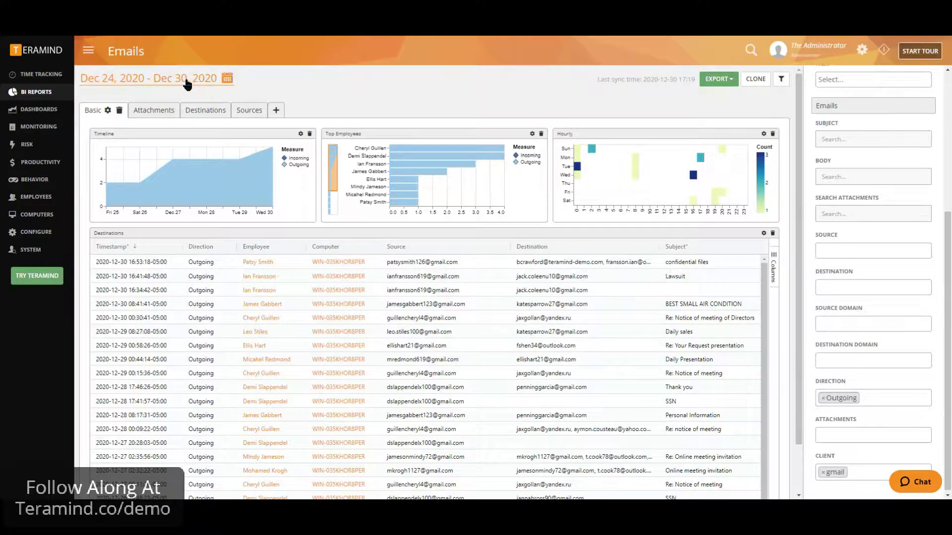
{"action": "scroll", "coordinate": [541, 317], "scroll_direction": "down", "scroll_amount": 1}
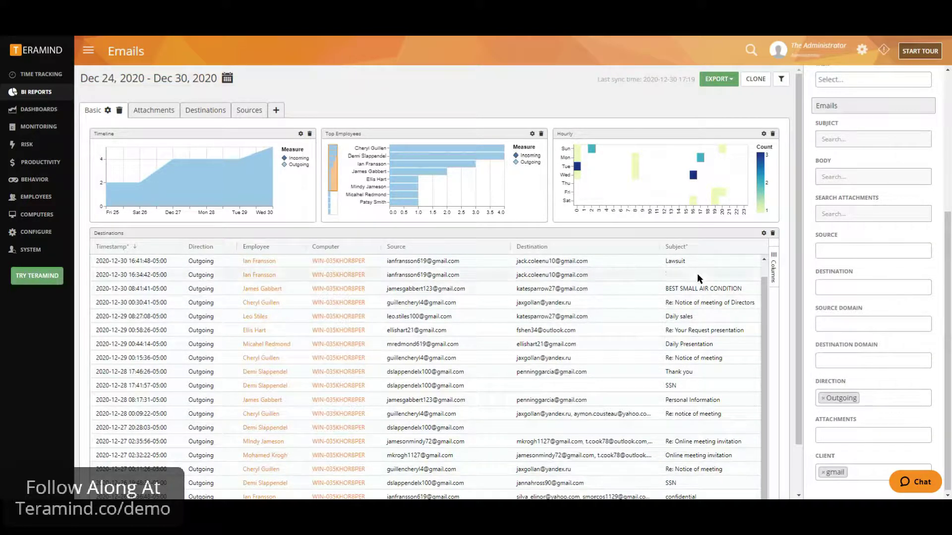
{"action": "right_click", "coordinate": [533, 307]}
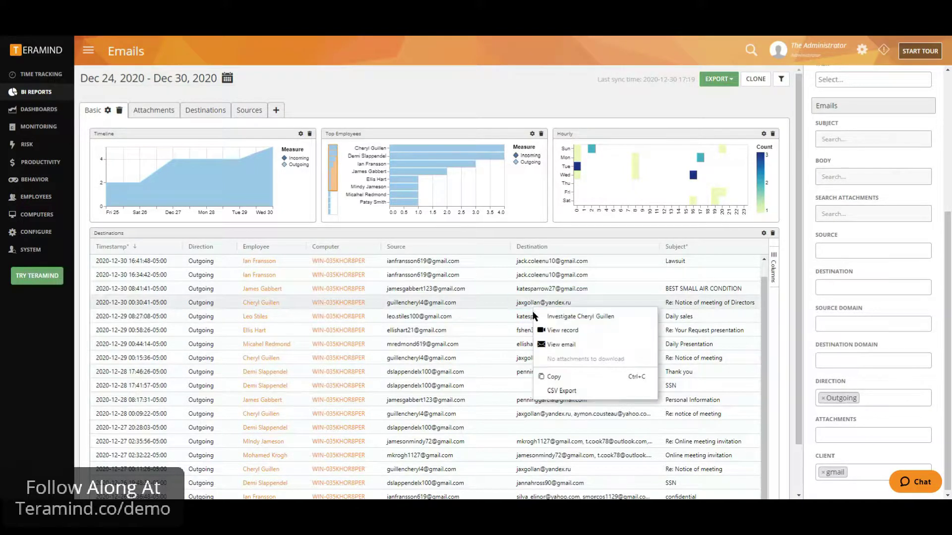
{"action": "left_click", "coordinate": [555, 346]}
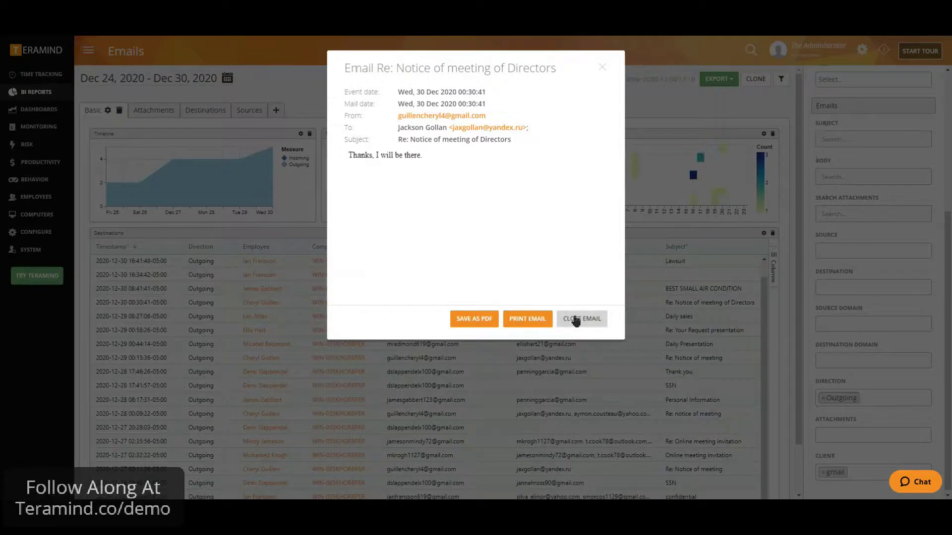
{"action": "right_click", "coordinate": [570, 318]}
{"action": "left_click", "coordinate": [571, 318]}
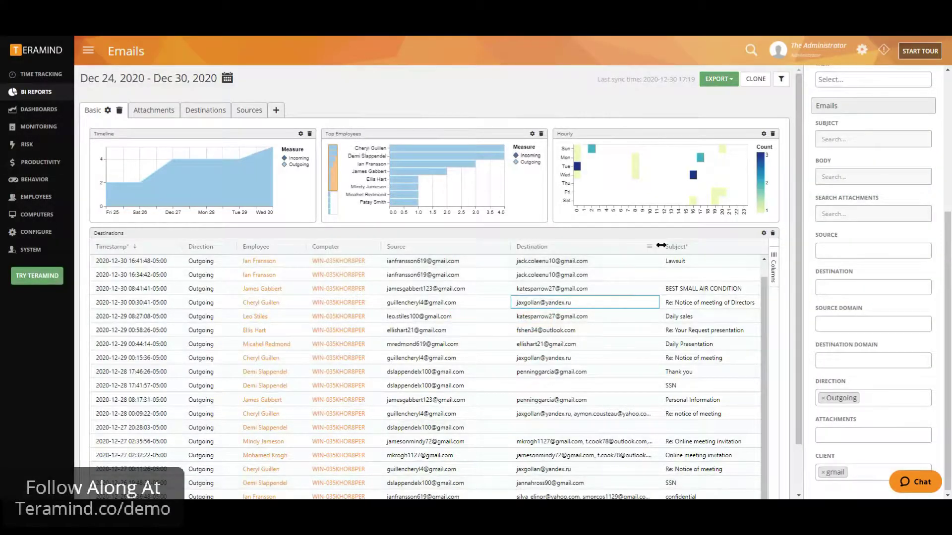
{"action": "left_click_drag", "start_coordinate": [659, 251], "coordinate": [585, 254]}
{"action": "right_click", "coordinate": [667, 319]}
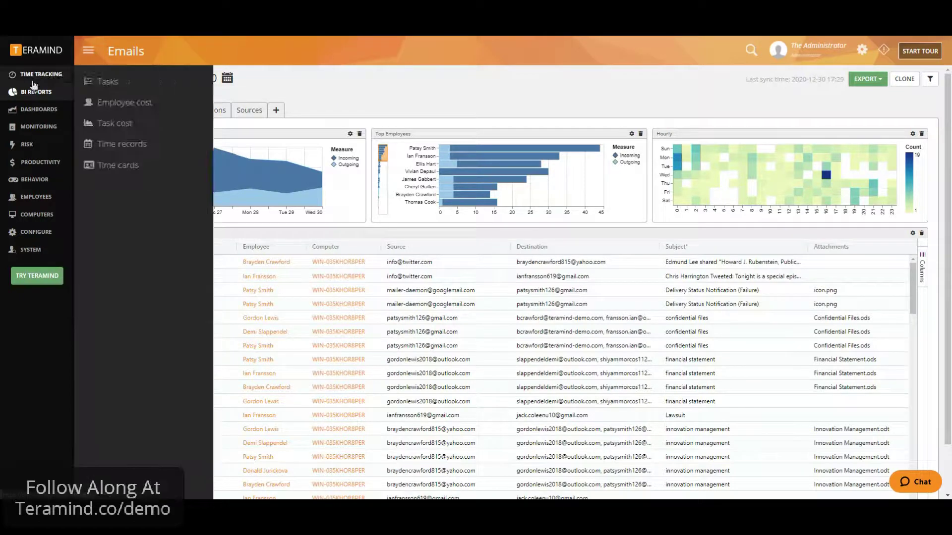
{"action": "mouse_move", "coordinate": [36, 91]}
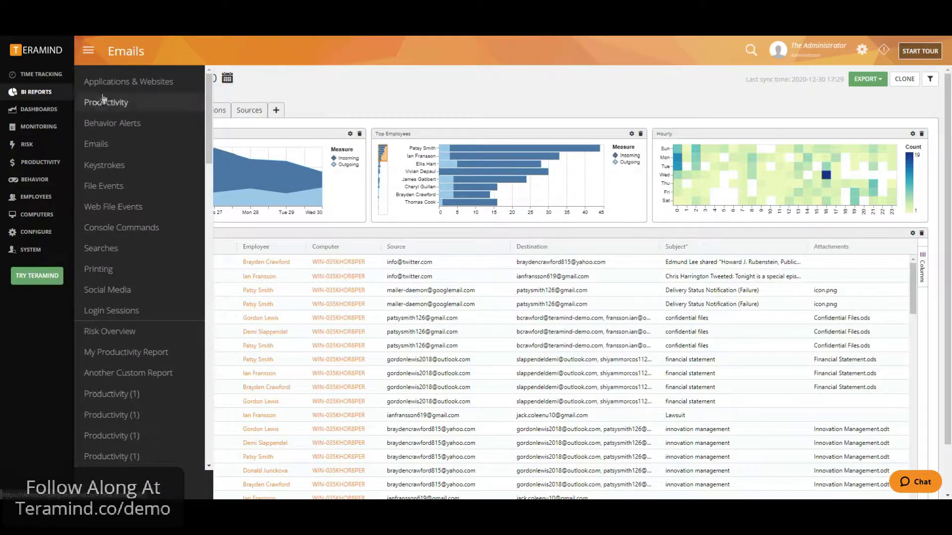
Step: Clone the Applications & Websites report as Applications & Websites (1) and start a new widget
{"action": "left_click", "coordinate": [111, 85]}
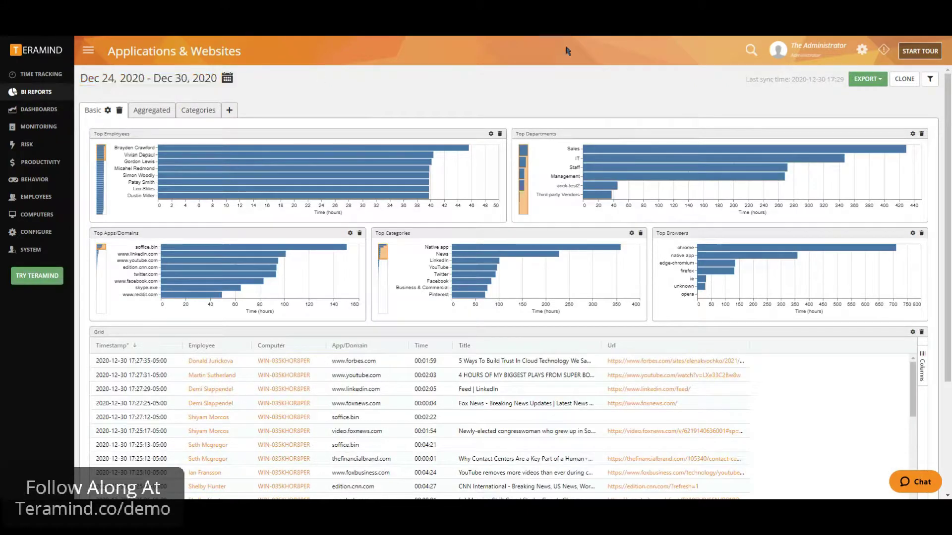
{"action": "left_click", "coordinate": [895, 82]}
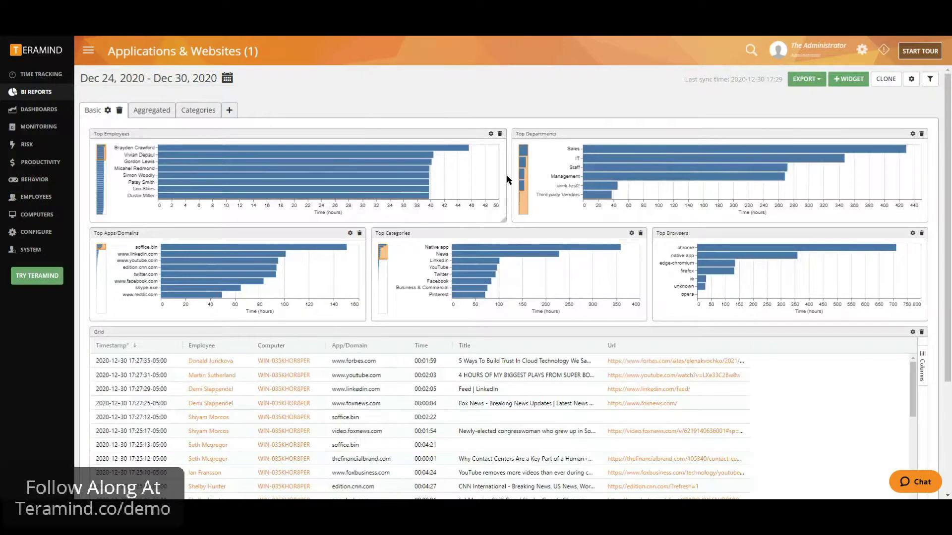
{"action": "left_click", "coordinate": [911, 79]}
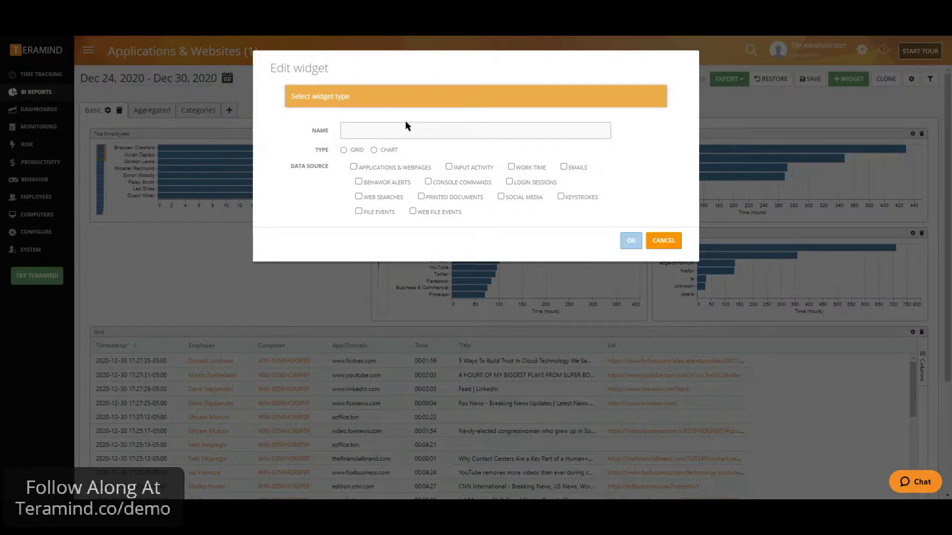
Step: Name the widget 'Count' and make it an Applications & Webpages chart
{"action": "left_click", "coordinate": [399, 124]}
{"action": "type", "text": "Count"}
{"action": "left_click", "coordinate": [374, 151]}
{"action": "left_click", "coordinate": [372, 169]}
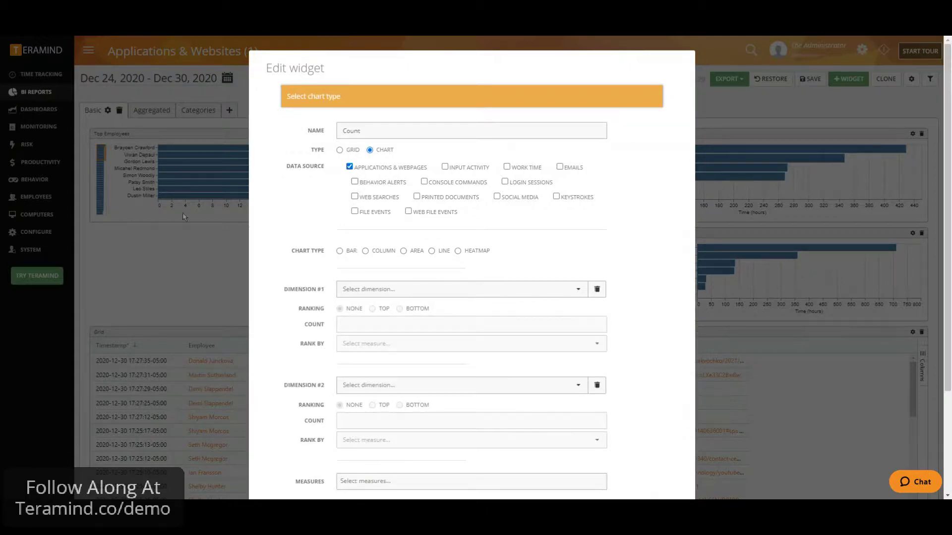
Step: Set the chart dimensions to Hour and Day of week with Count as the measure
{"action": "left_click", "coordinate": [385, 293]}
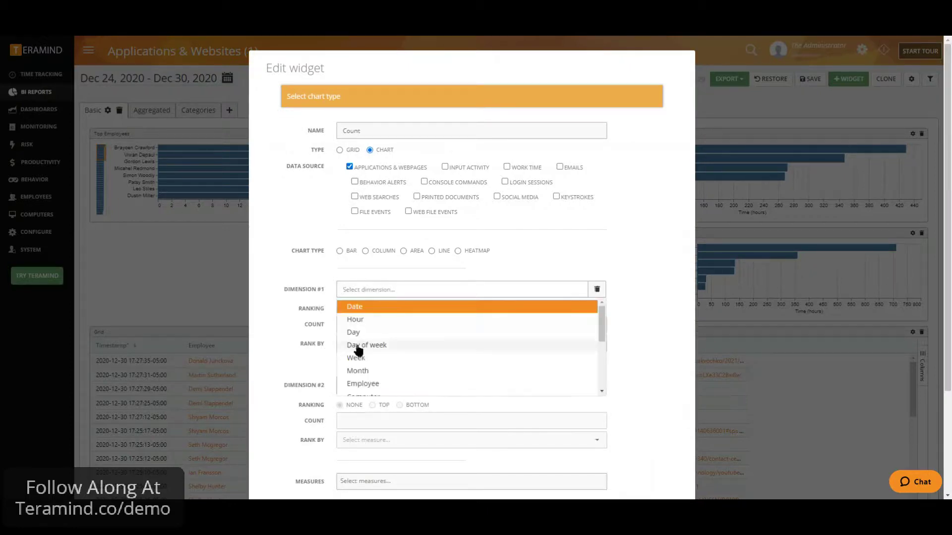
{"action": "left_click", "coordinate": [354, 320]}
{"action": "scroll", "coordinate": [629, 341], "scroll_direction": "down", "scroll_amount": 1}
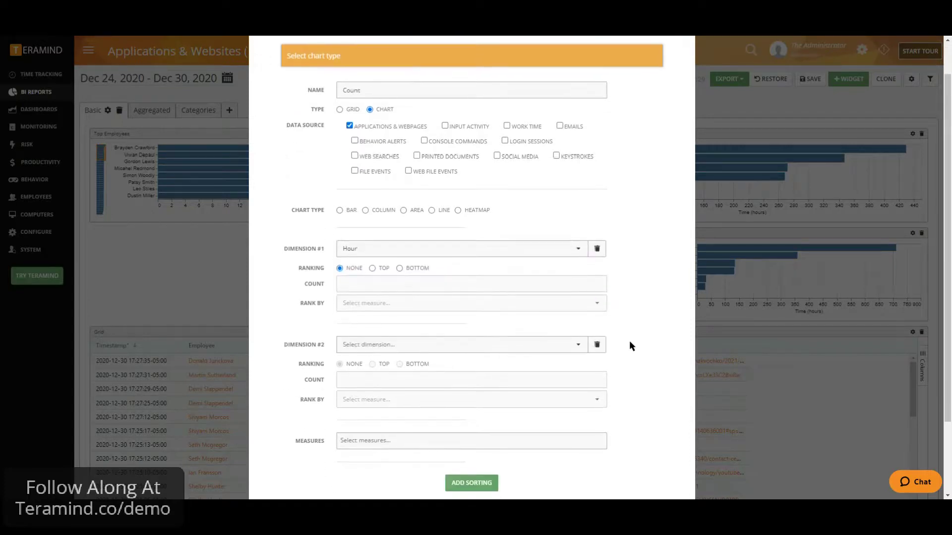
{"action": "left_click", "coordinate": [471, 336]}
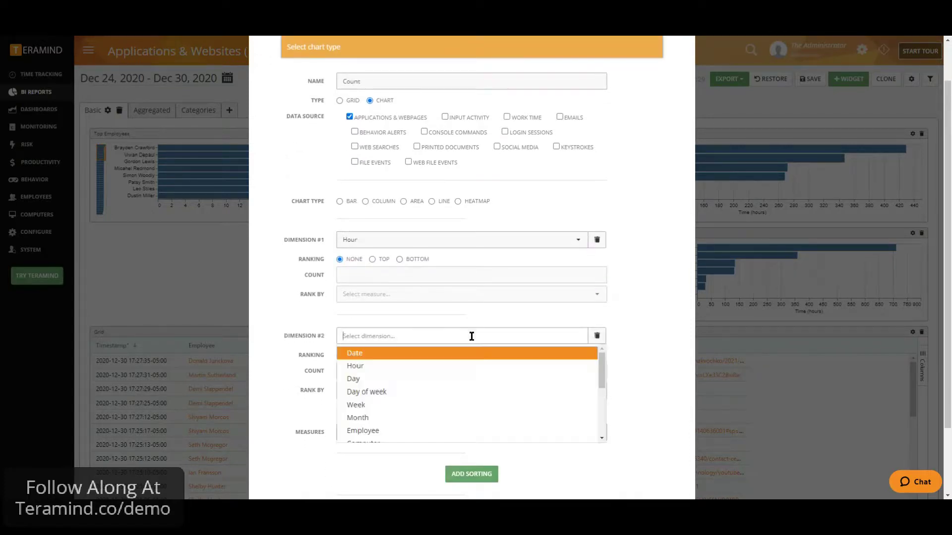
{"action": "left_click", "coordinate": [387, 392]}
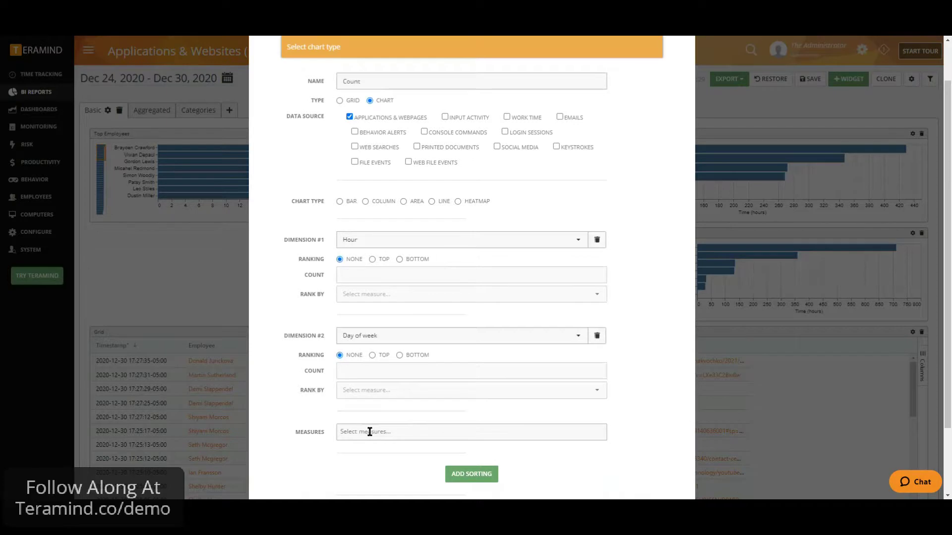
{"action": "left_click", "coordinate": [365, 431]}
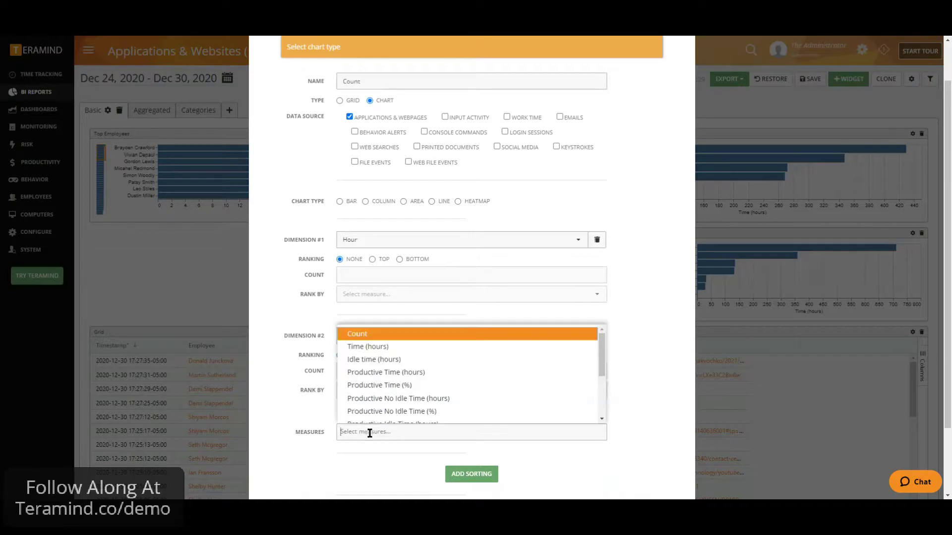
{"action": "left_click", "coordinate": [351, 335]}
{"action": "scroll", "coordinate": [499, 274], "scroll_direction": "down", "scroll_amount": 2}
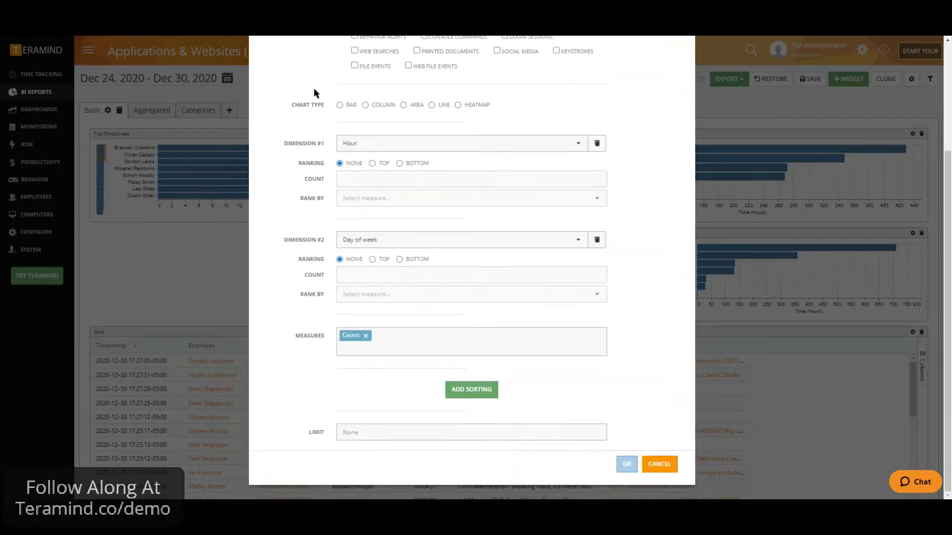
Step: Preview the data as bar, column and heatmap charts
{"action": "left_click", "coordinate": [339, 104]}
{"action": "scroll", "coordinate": [327, 141], "scroll_direction": "down", "scroll_amount": 3}
{"action": "scroll", "coordinate": [326, 142], "scroll_direction": "up", "scroll_amount": 2}
{"action": "scroll", "coordinate": [342, 149], "scroll_direction": "up", "scroll_amount": 2}
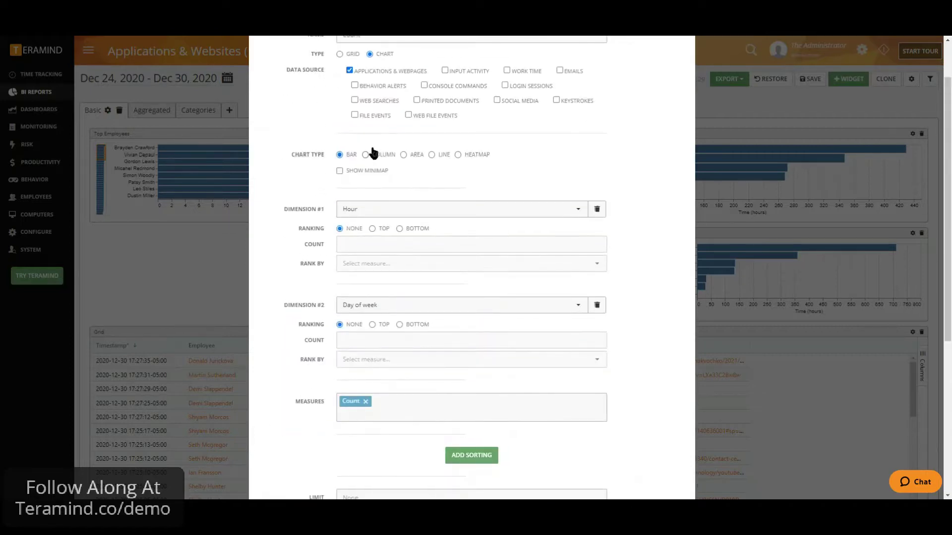
{"action": "left_click", "coordinate": [369, 153]}
{"action": "scroll", "coordinate": [326, 198], "scroll_direction": "down", "scroll_amount": 1}
{"action": "scroll", "coordinate": [319, 208], "scroll_direction": "down", "scroll_amount": 2}
{"action": "scroll", "coordinate": [314, 221], "scroll_direction": "down", "scroll_amount": 2}
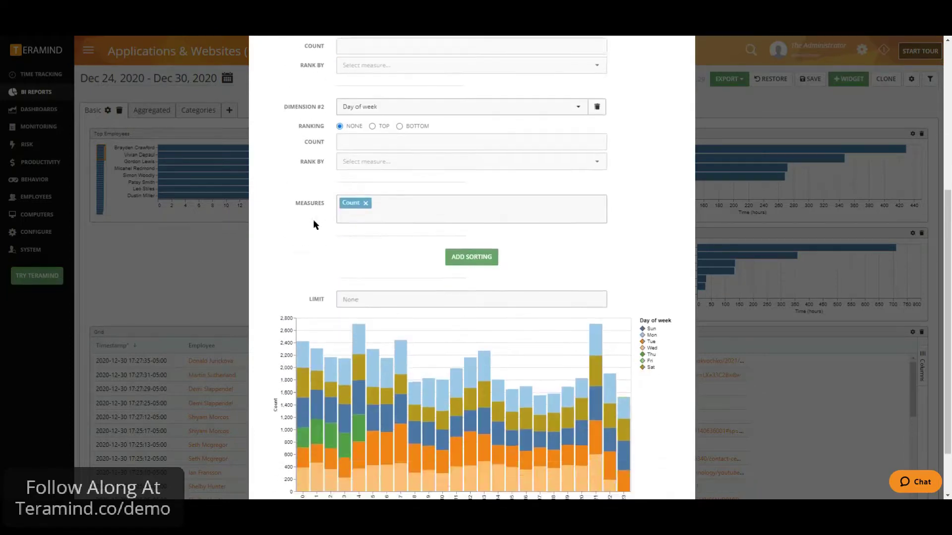
{"action": "scroll", "coordinate": [315, 221], "scroll_direction": "up", "scroll_amount": 3}
{"action": "left_click", "coordinate": [471, 105]}
{"action": "scroll", "coordinate": [665, 231], "scroll_direction": "down", "scroll_amount": 3}
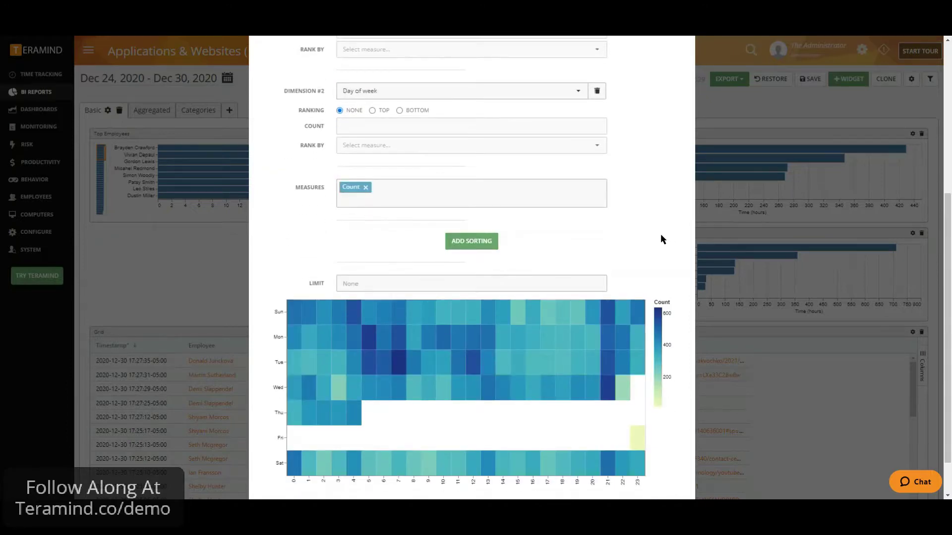
{"action": "scroll", "coordinate": [659, 234], "scroll_direction": "up", "scroll_amount": 3}
{"action": "scroll", "coordinate": [659, 234], "scroll_direction": "up", "scroll_amount": 2}
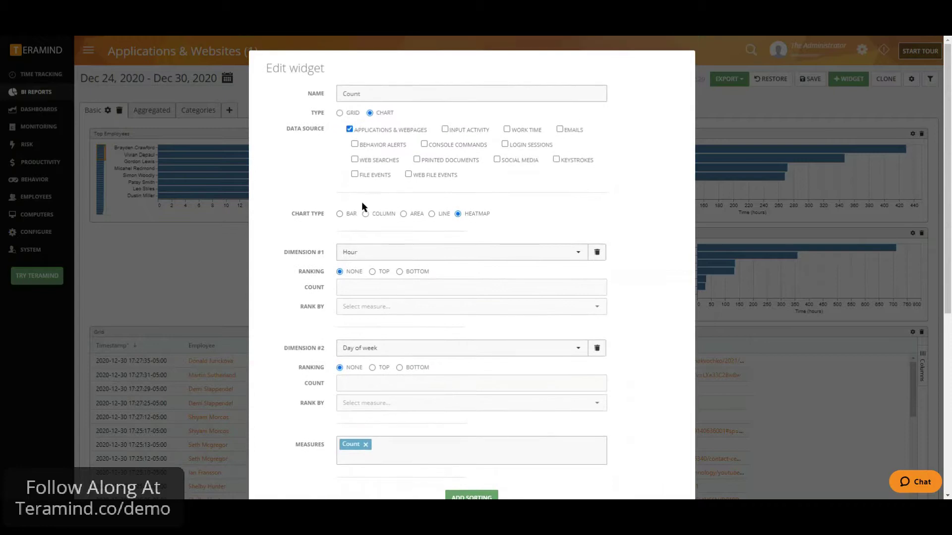
Step: Settle on the bar chart type and add the Count widget to the report
{"action": "left_click", "coordinate": [340, 213]}
{"action": "scroll", "coordinate": [599, 233], "scroll_direction": "down", "scroll_amount": 4}
{"action": "scroll", "coordinate": [600, 231], "scroll_direction": "down", "scroll_amount": 2}
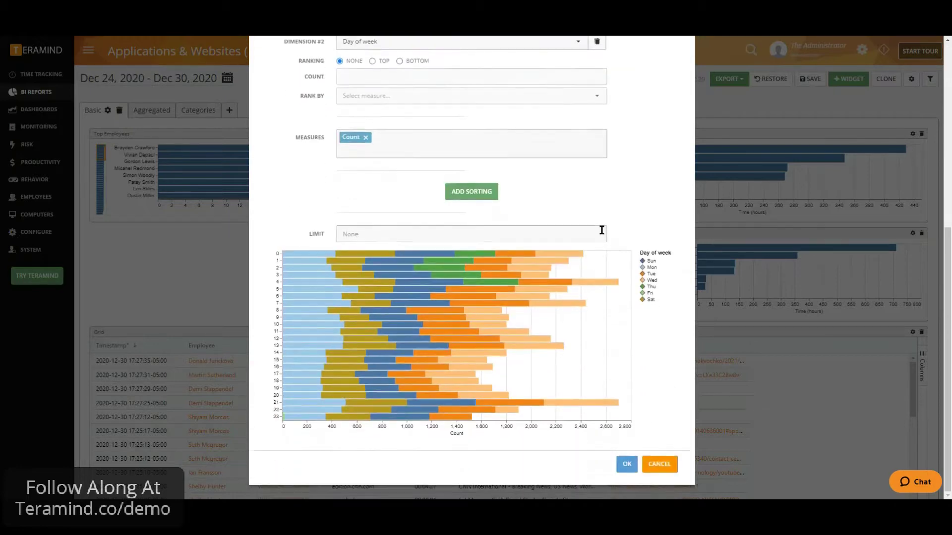
{"action": "left_click", "coordinate": [626, 464]}
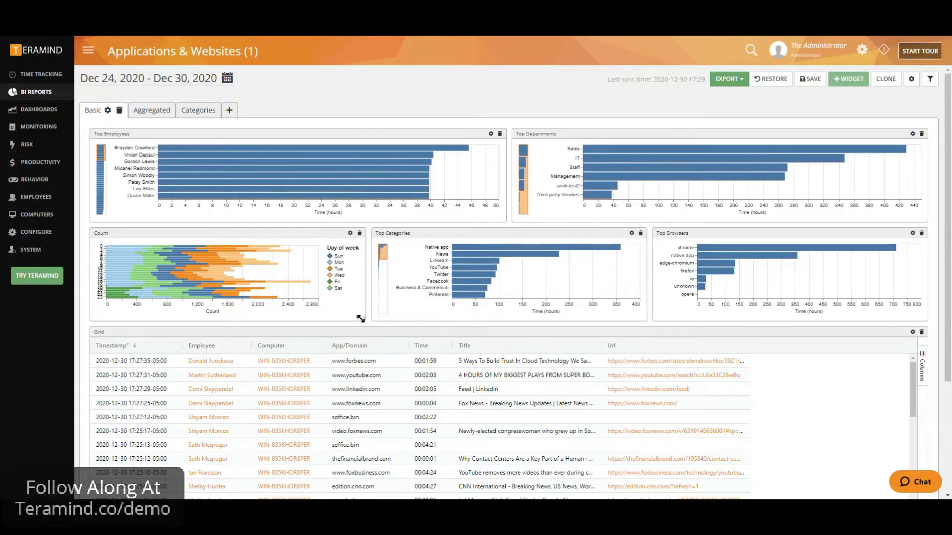
Step: Make the Count chart taller, then show the report's export options
{"action": "left_click_drag", "start_coordinate": [361, 318], "coordinate": [359, 481]}
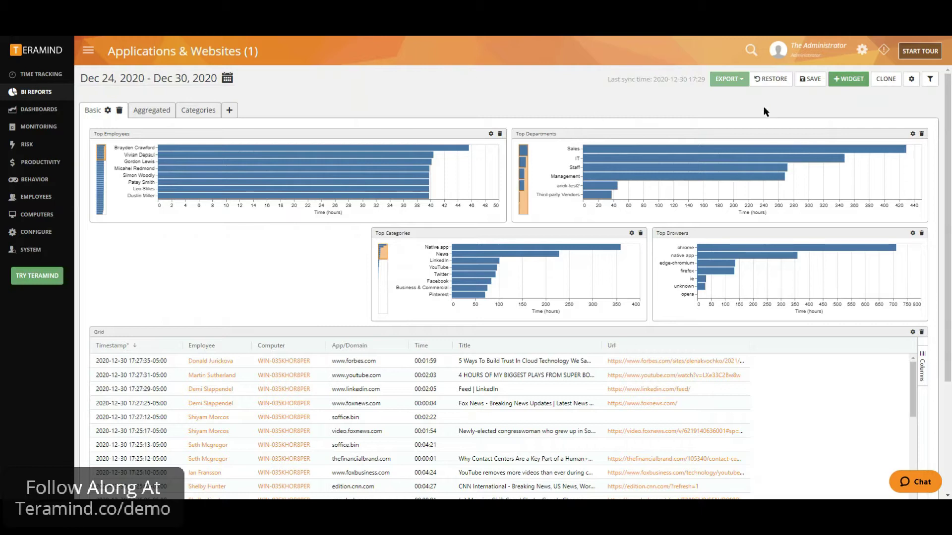
{"action": "left_click", "coordinate": [740, 81]}
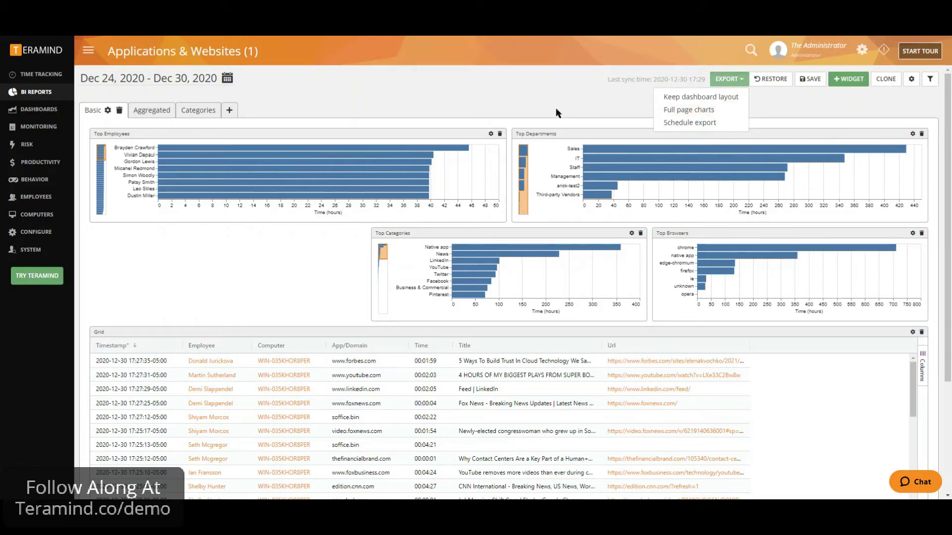